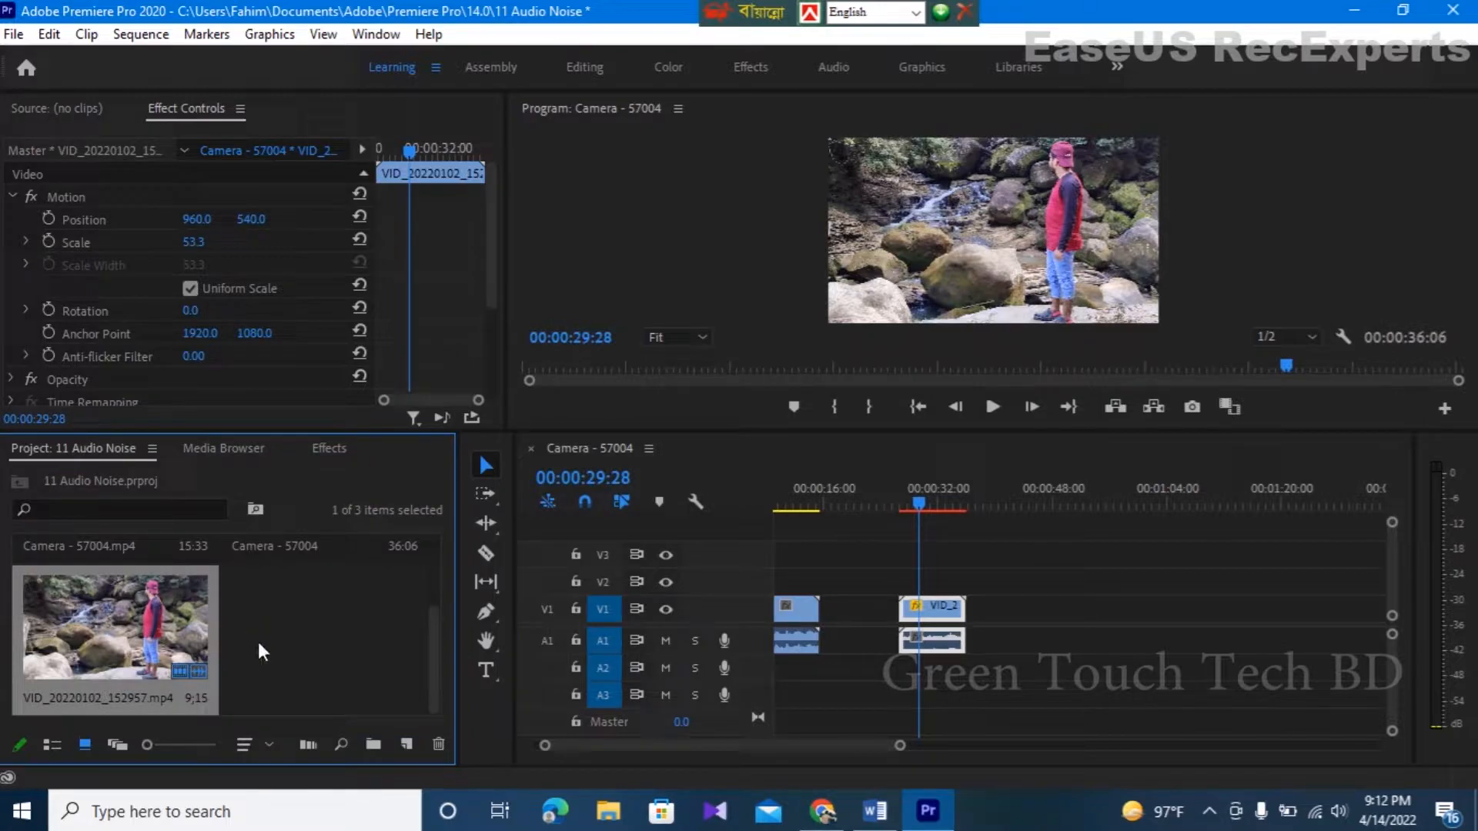
Play the VID_20220102_152957 clip in the sequence to listen for background noise, and return the playhead to the clip's start
left_click_drag(193, 620, 968, 439)
left_click_drag(916, 500, 899, 504)
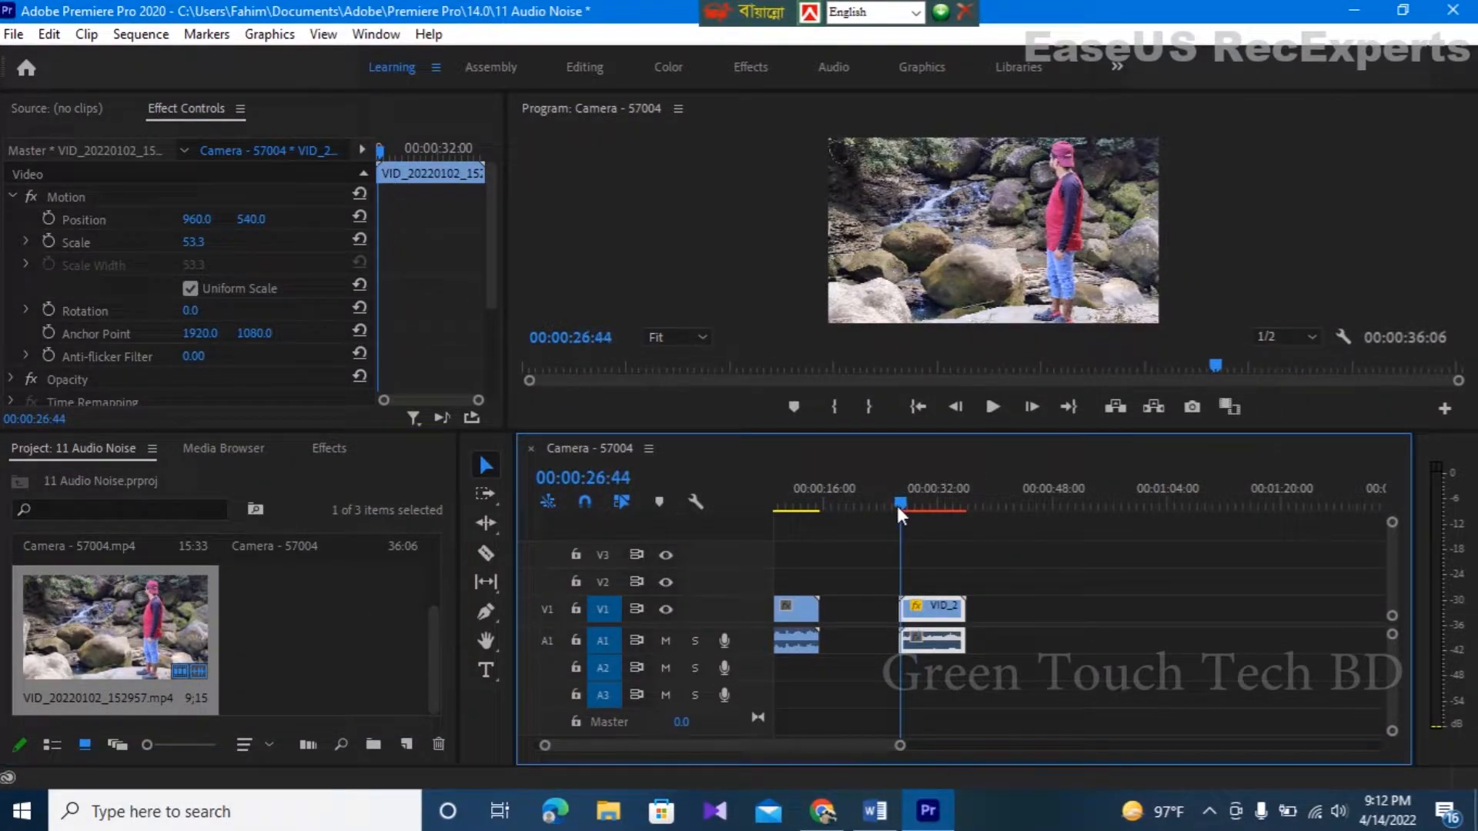
left_click(989, 408)
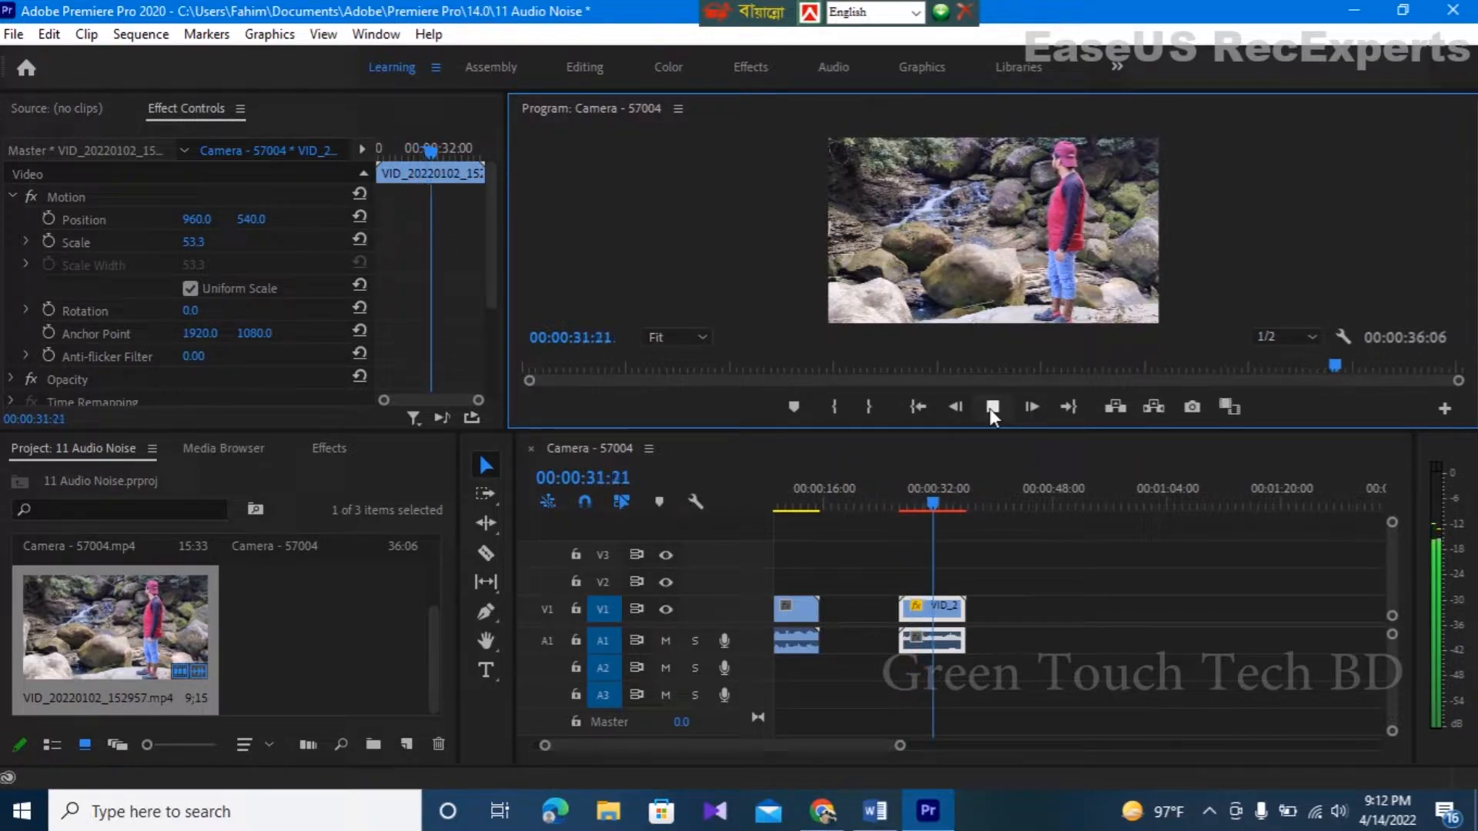
left_click(991, 406)
left_click_drag(935, 505, 899, 507)
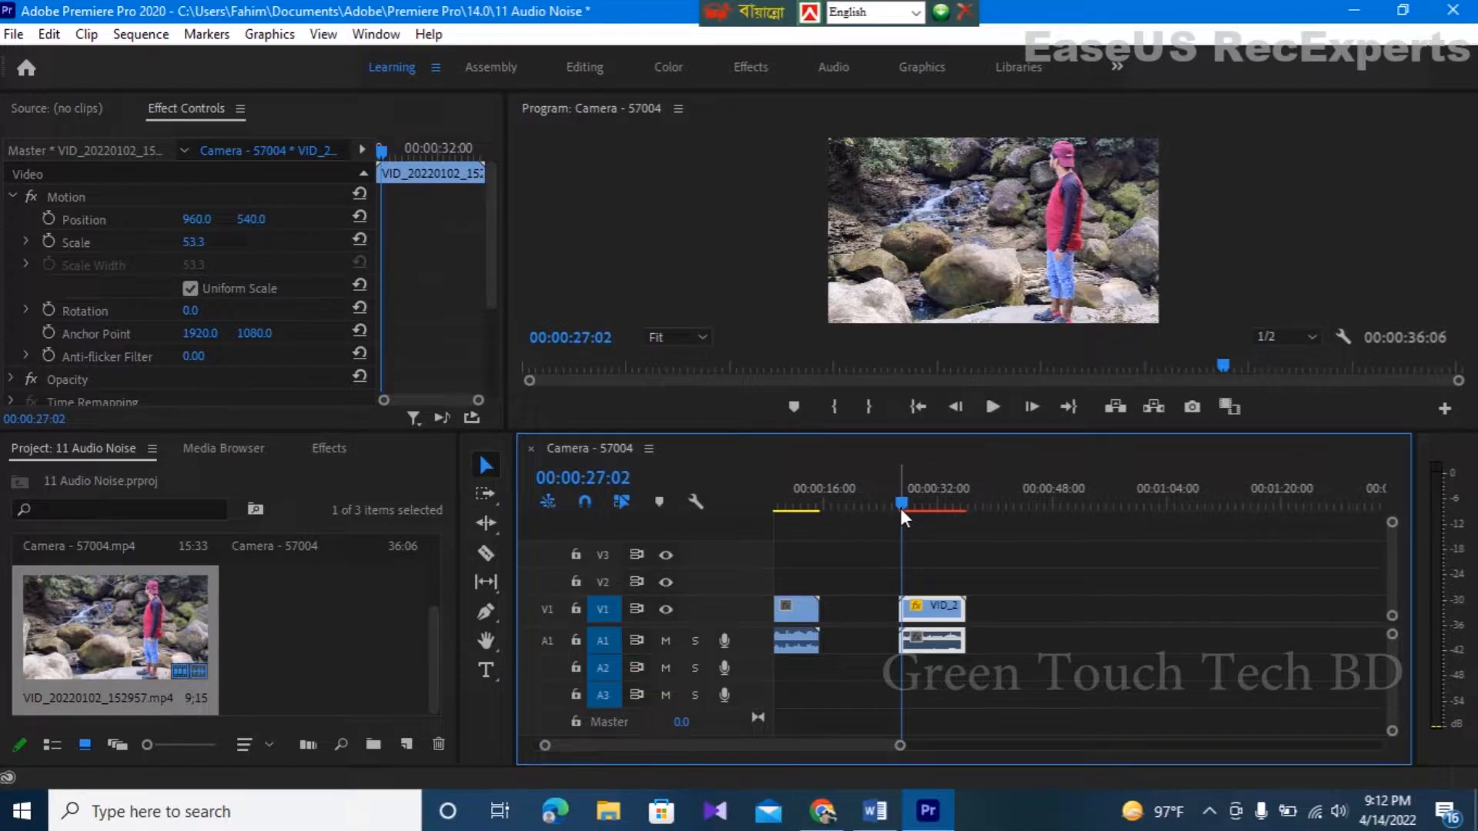
key("ctrl+s")
left_click(993, 407)
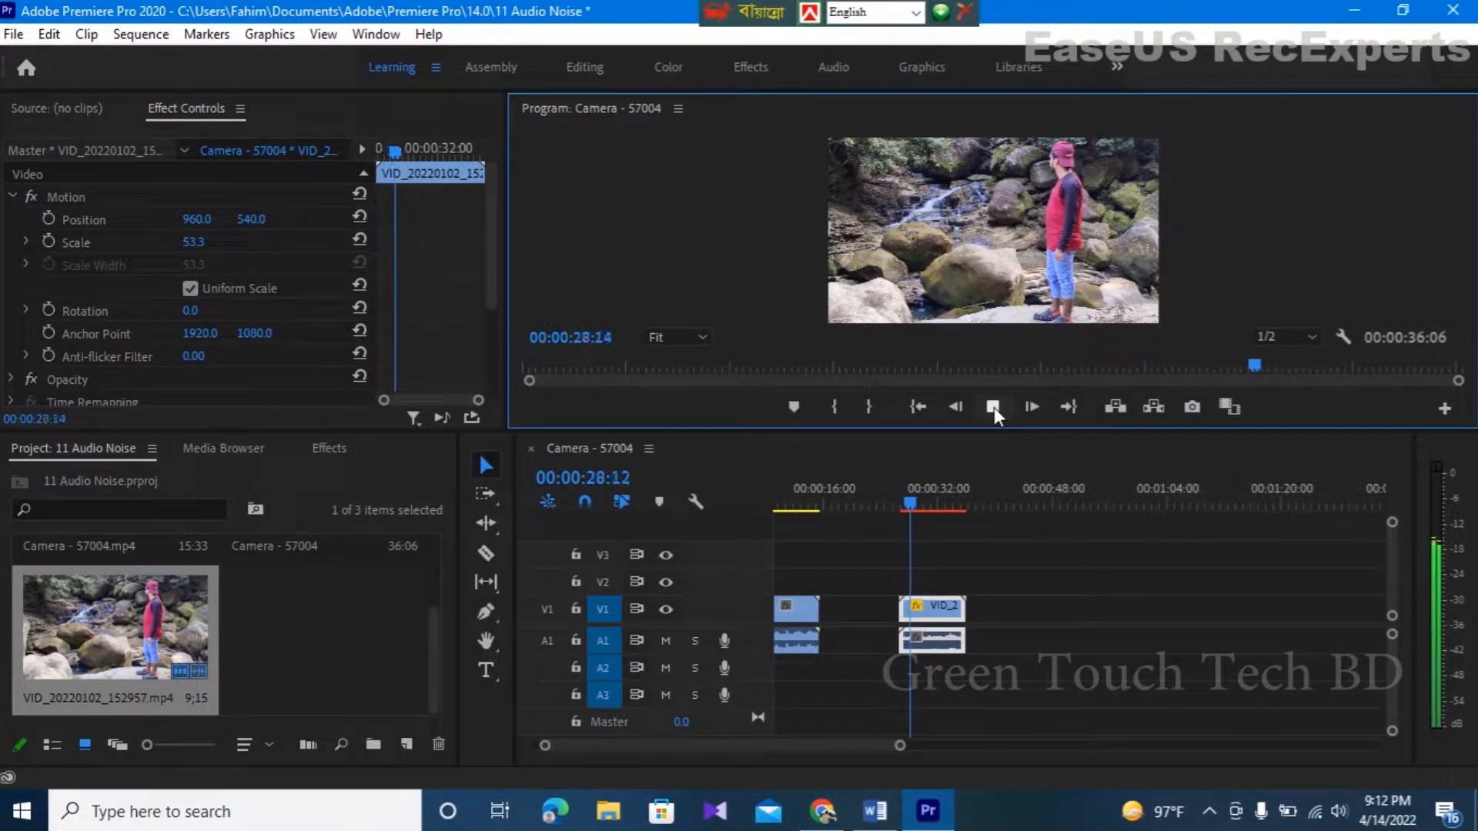
left_click(995, 408)
left_click_drag(920, 504, 905, 503)
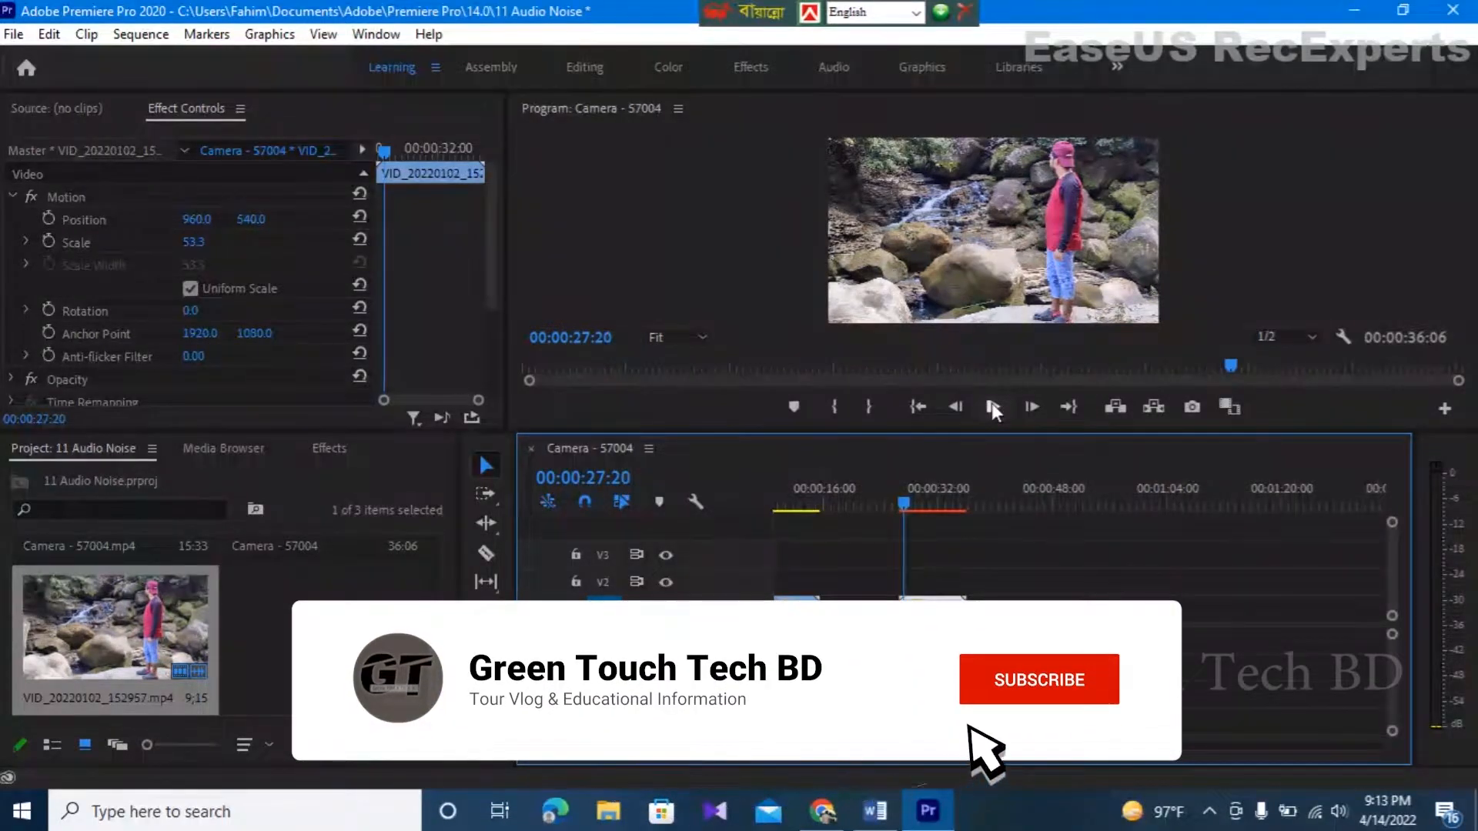
left_click_drag(903, 501, 899, 501)
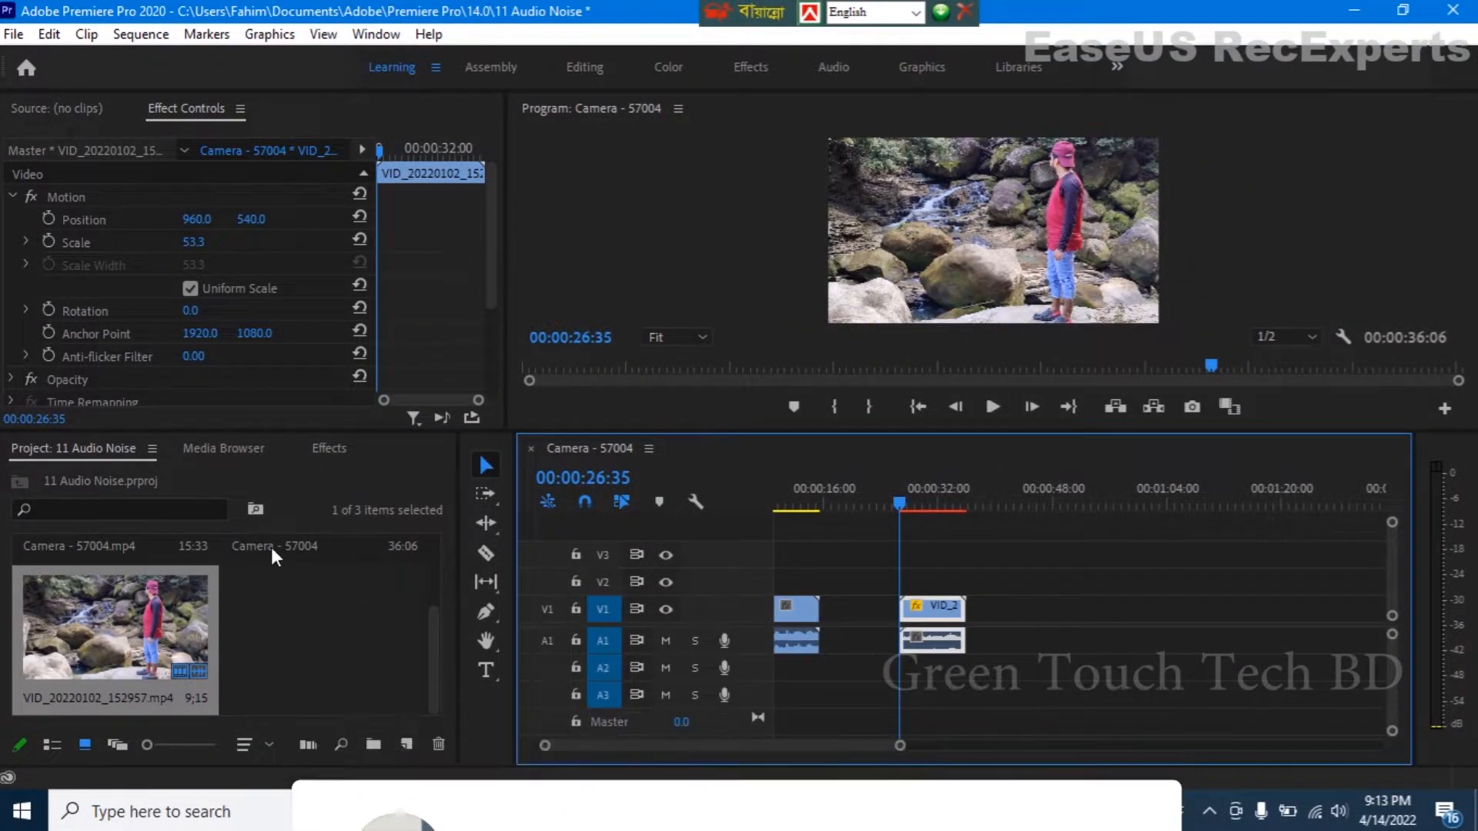
Show the effects library and collapse its expanded Lumetri Presets, Noise Reduction/Restoration and Audio Effects folders
left_click(328, 448)
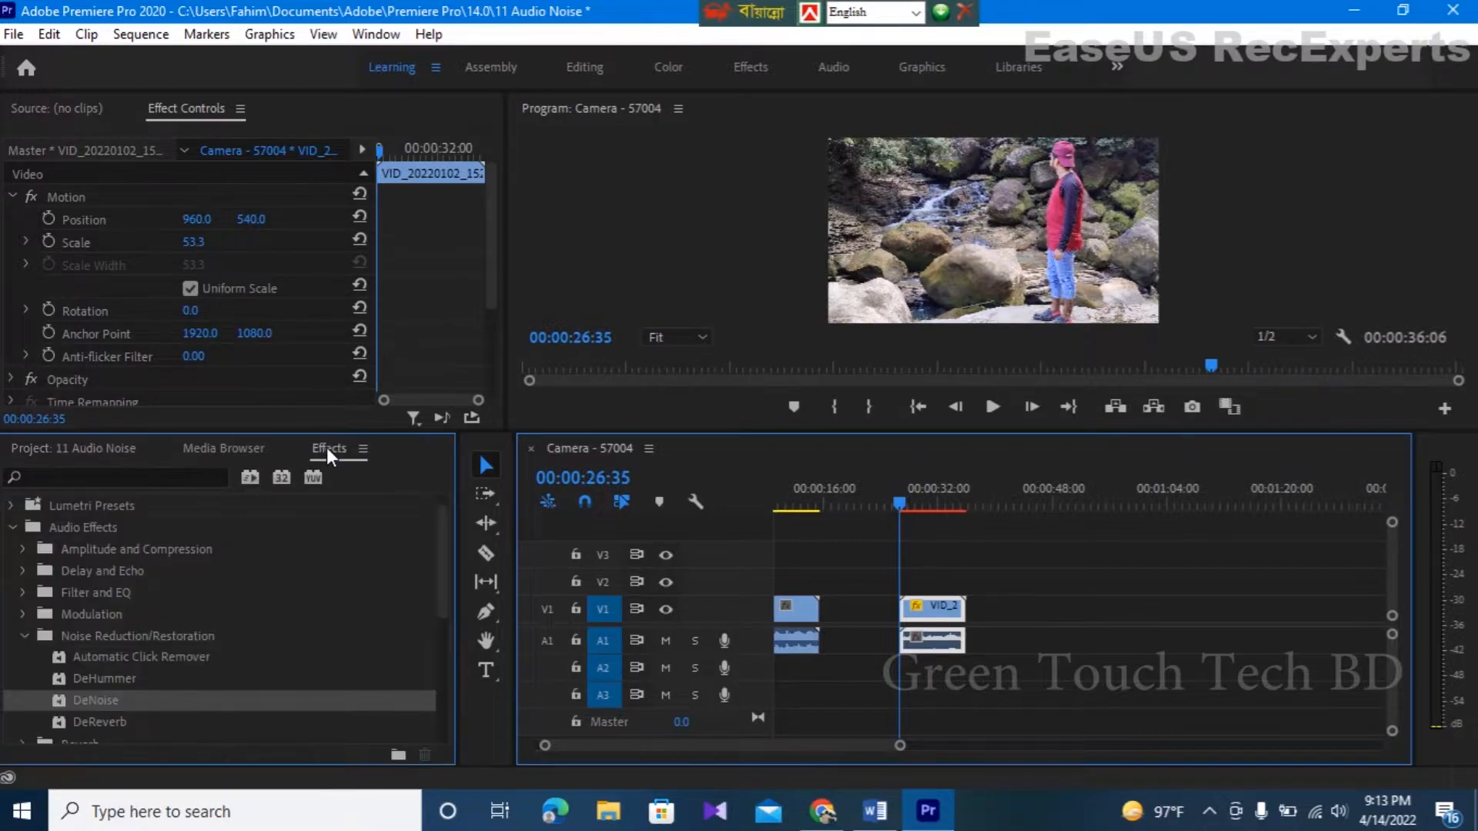
left_click(12, 506)
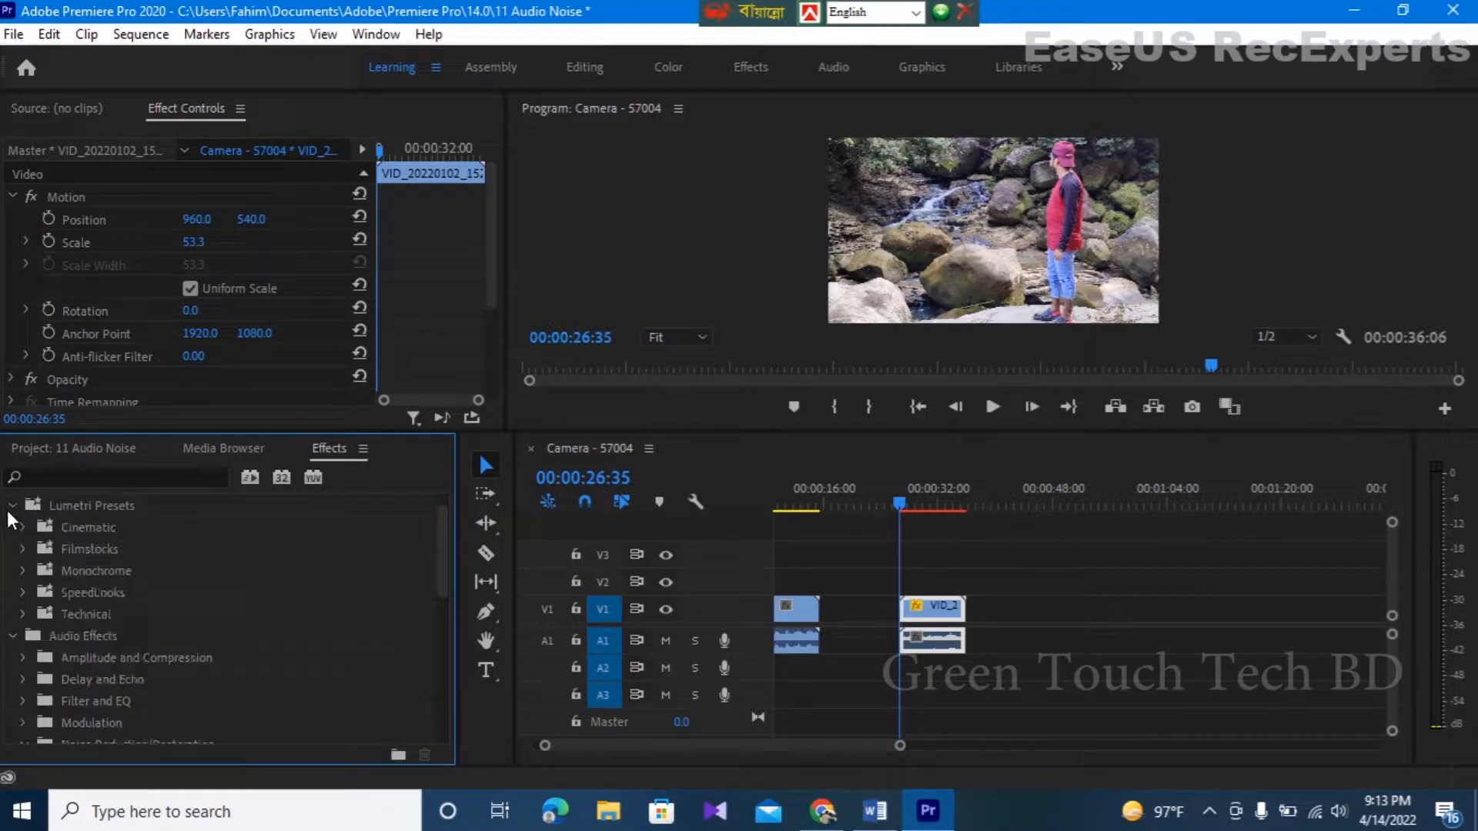
left_click(14, 508)
left_click(28, 635)
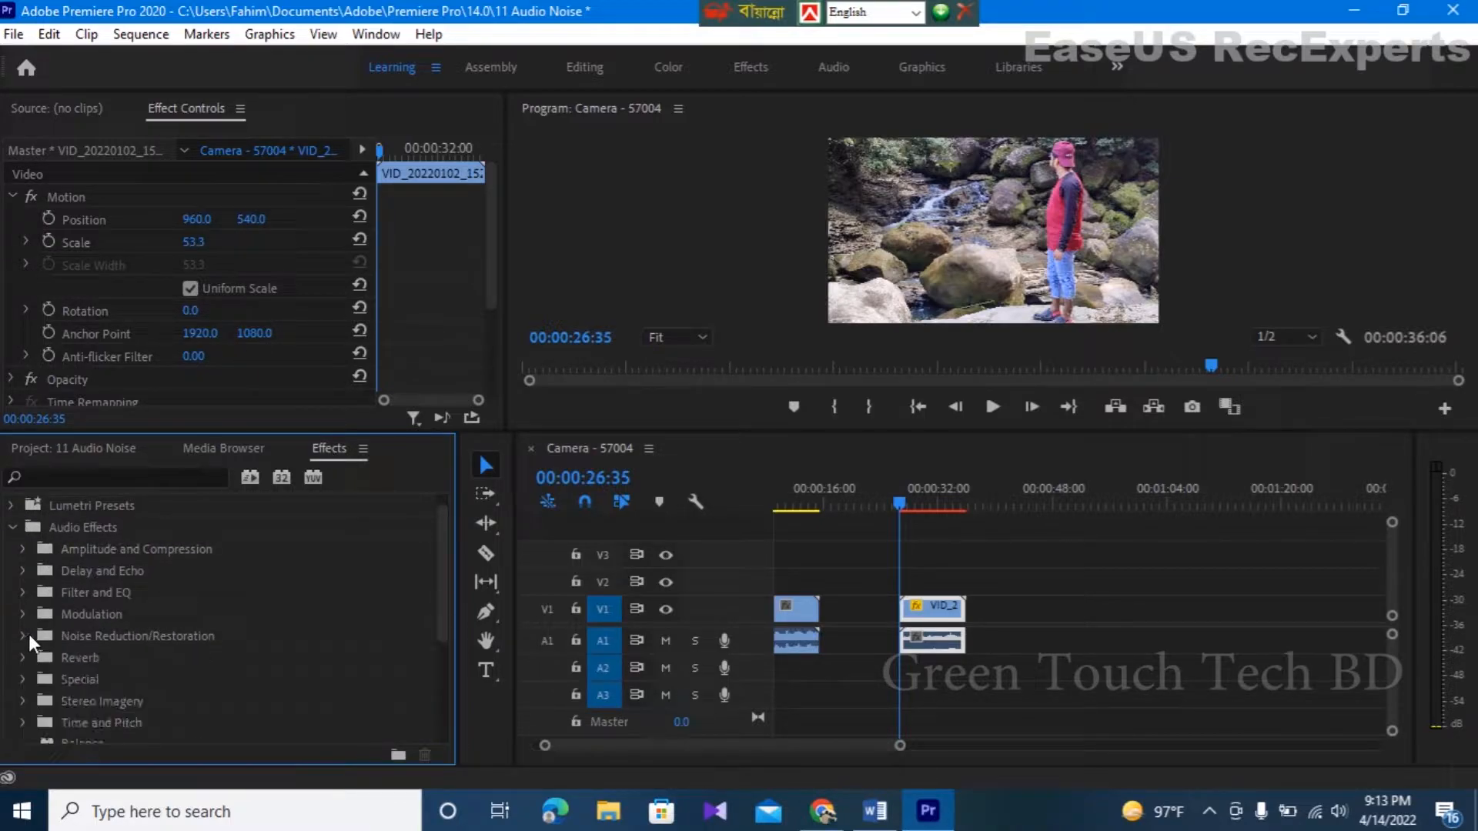
left_click(13, 528)
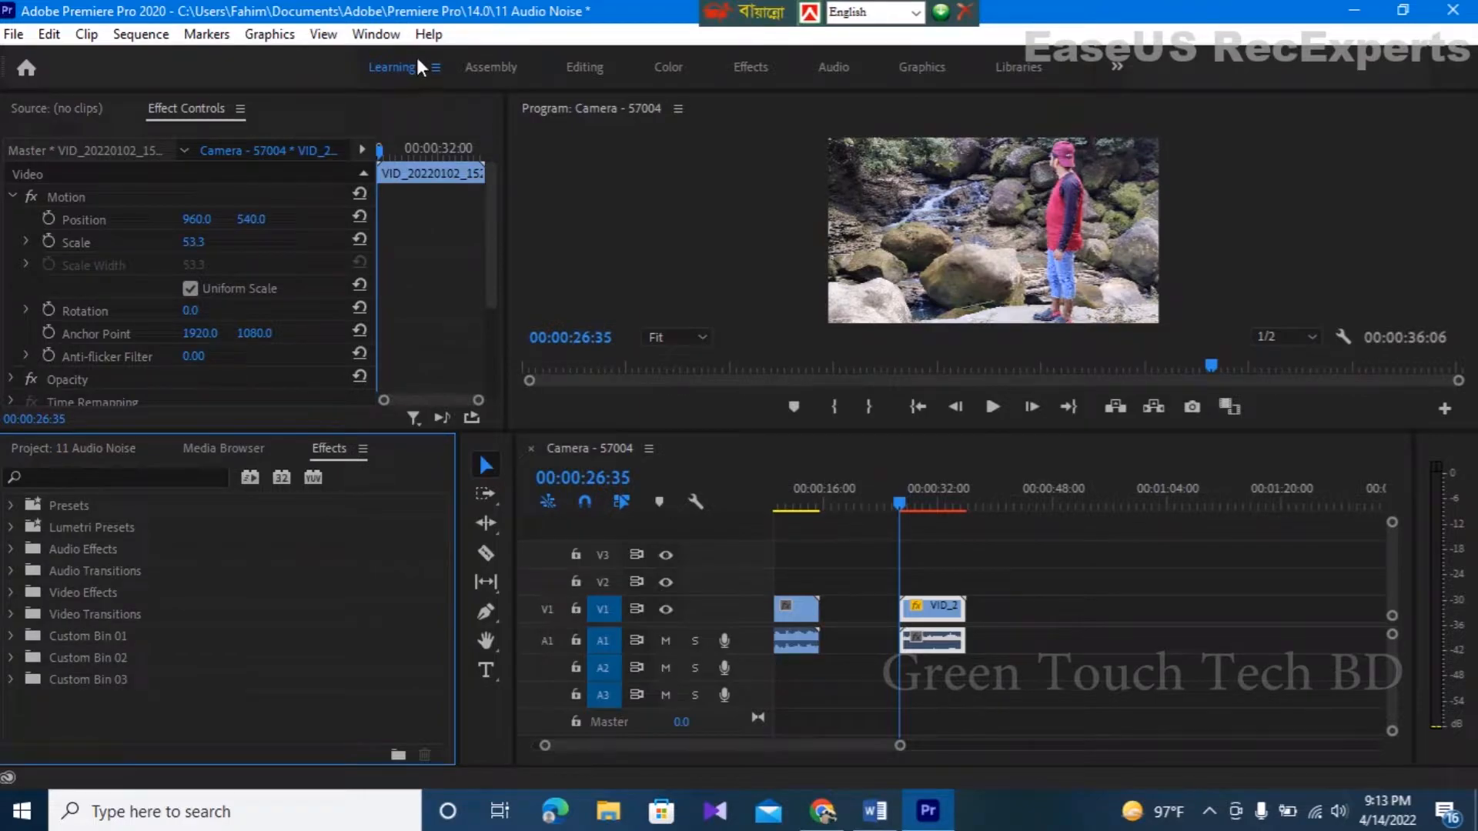
left_click(379, 33)
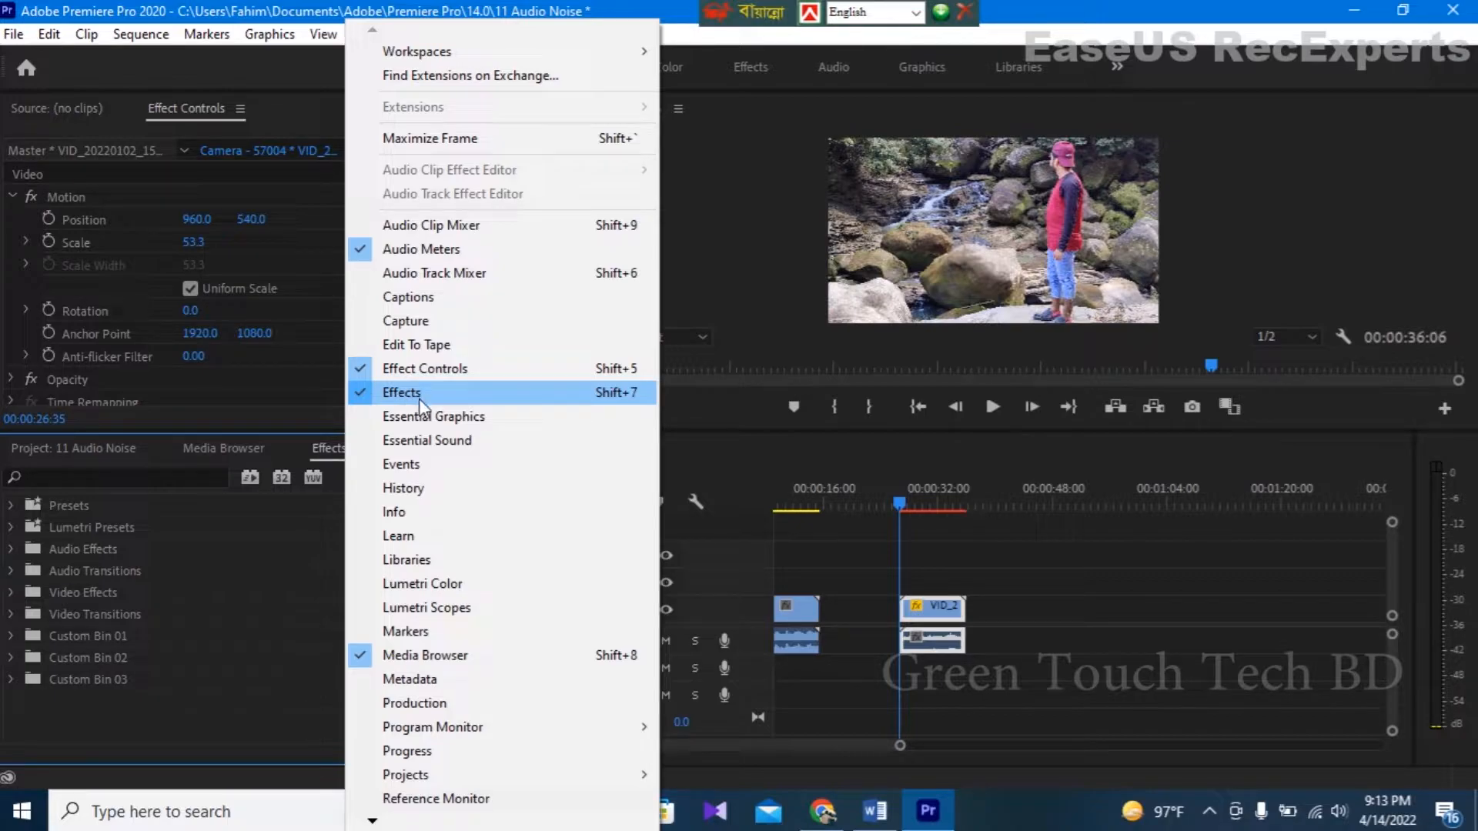
left_click(398, 394)
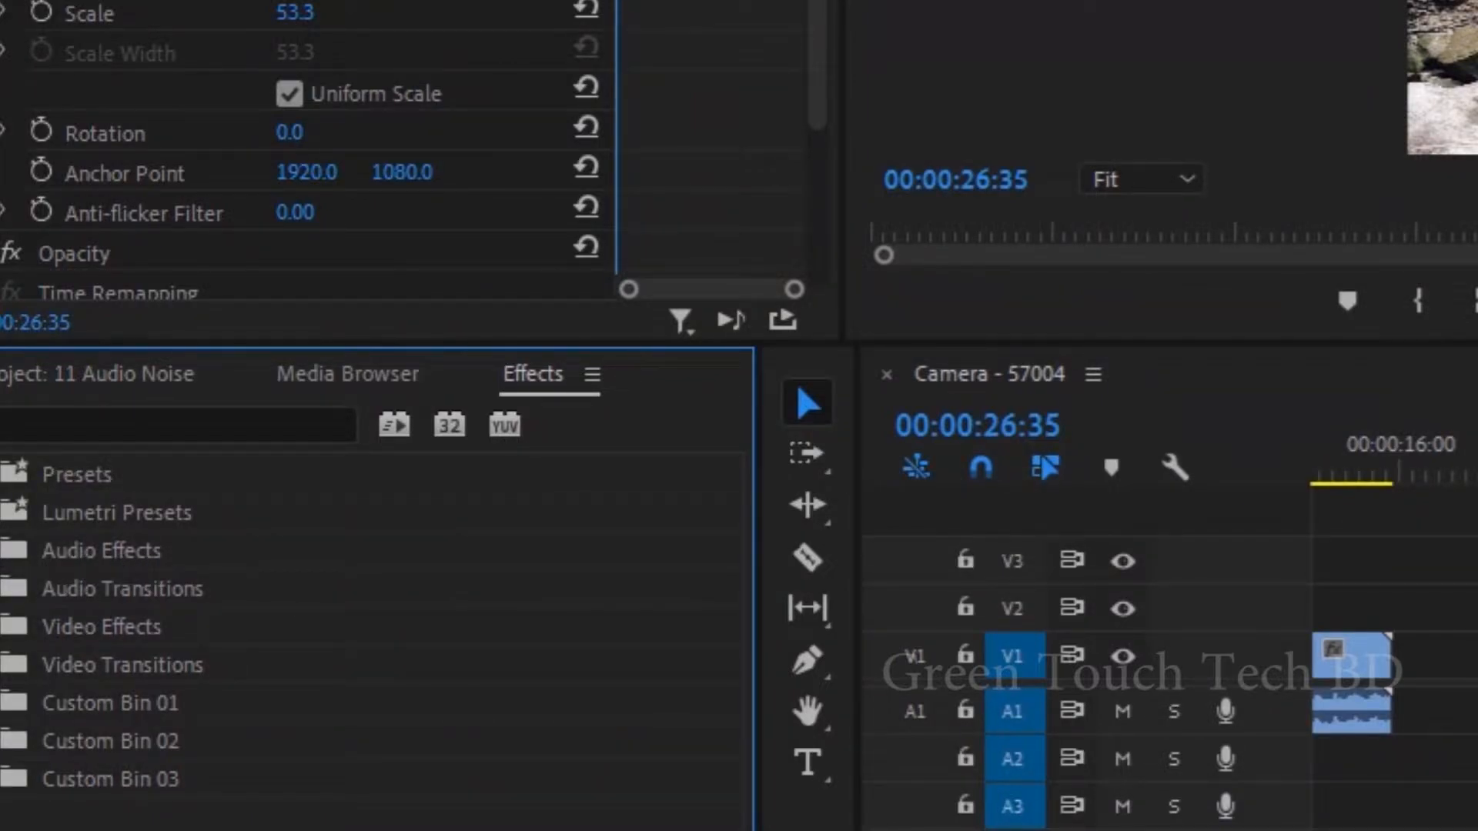
Browse the audio effects to find DeNoise in the Noise Reduction/Restoration group
left_click(2, 551)
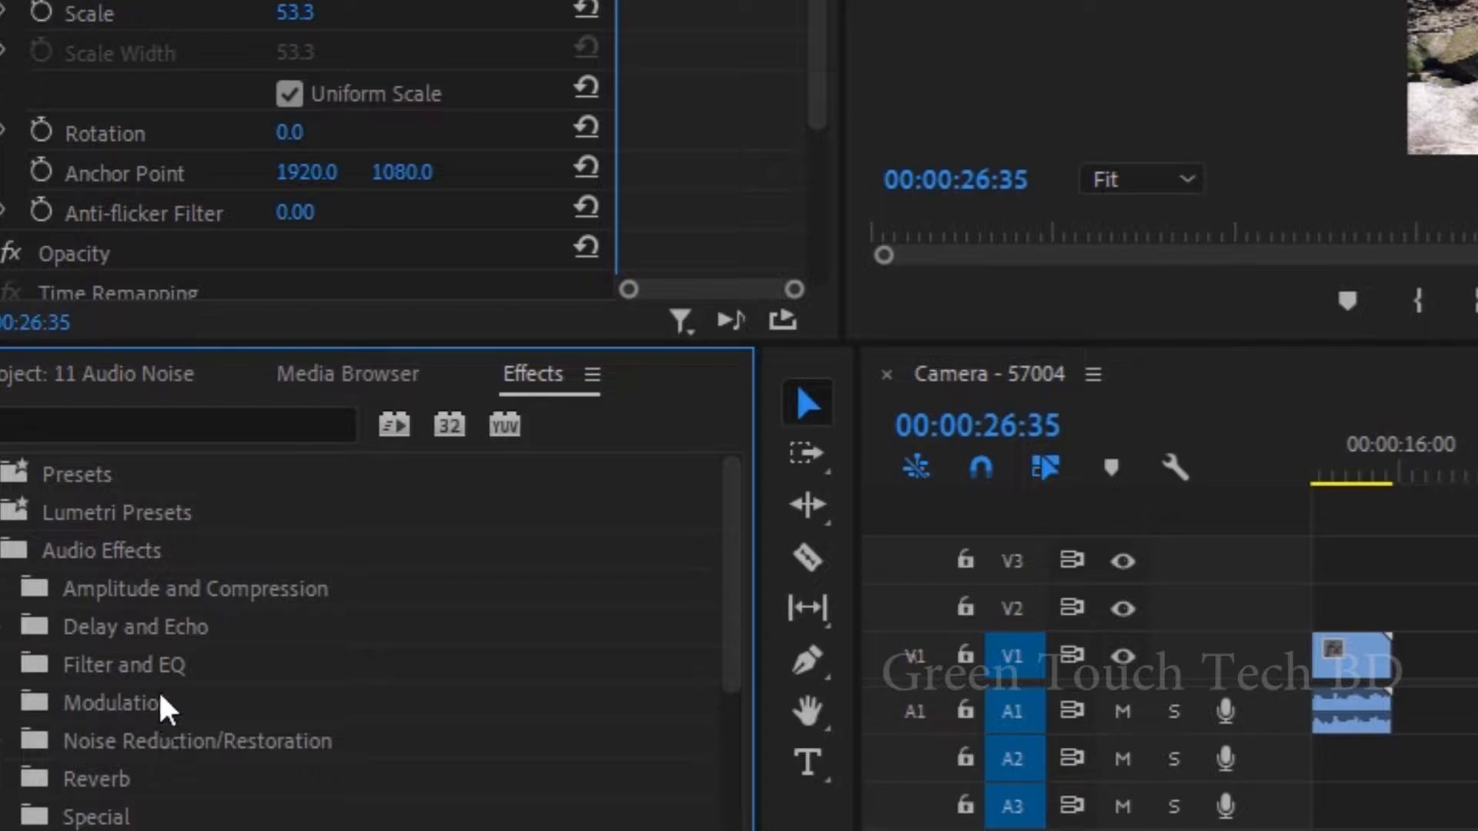
scroll(162, 688, "down", 1)
scroll(169, 663, "down", 1)
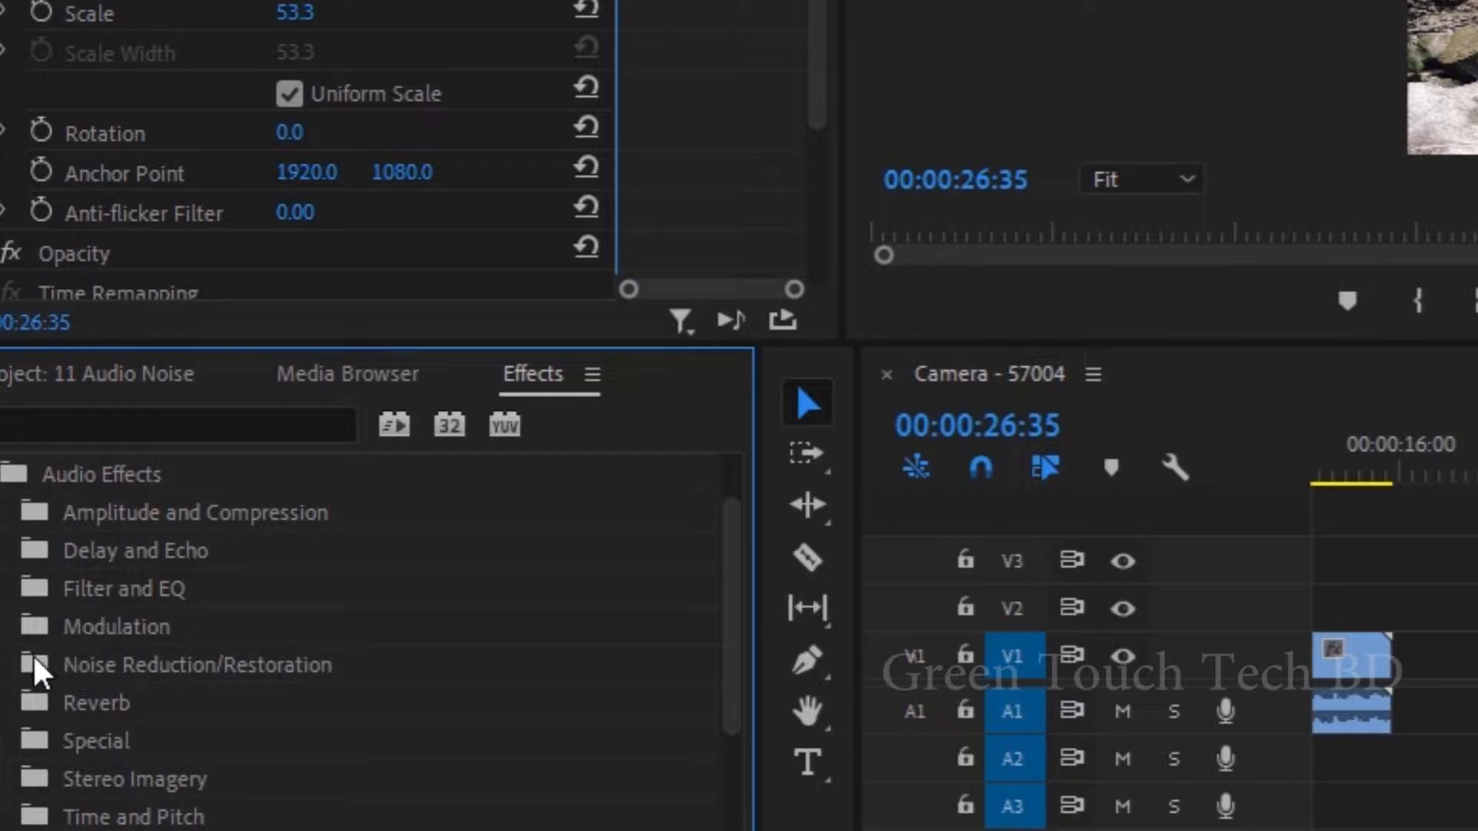
left_click(2, 663)
scroll(197, 667, "down", 1)
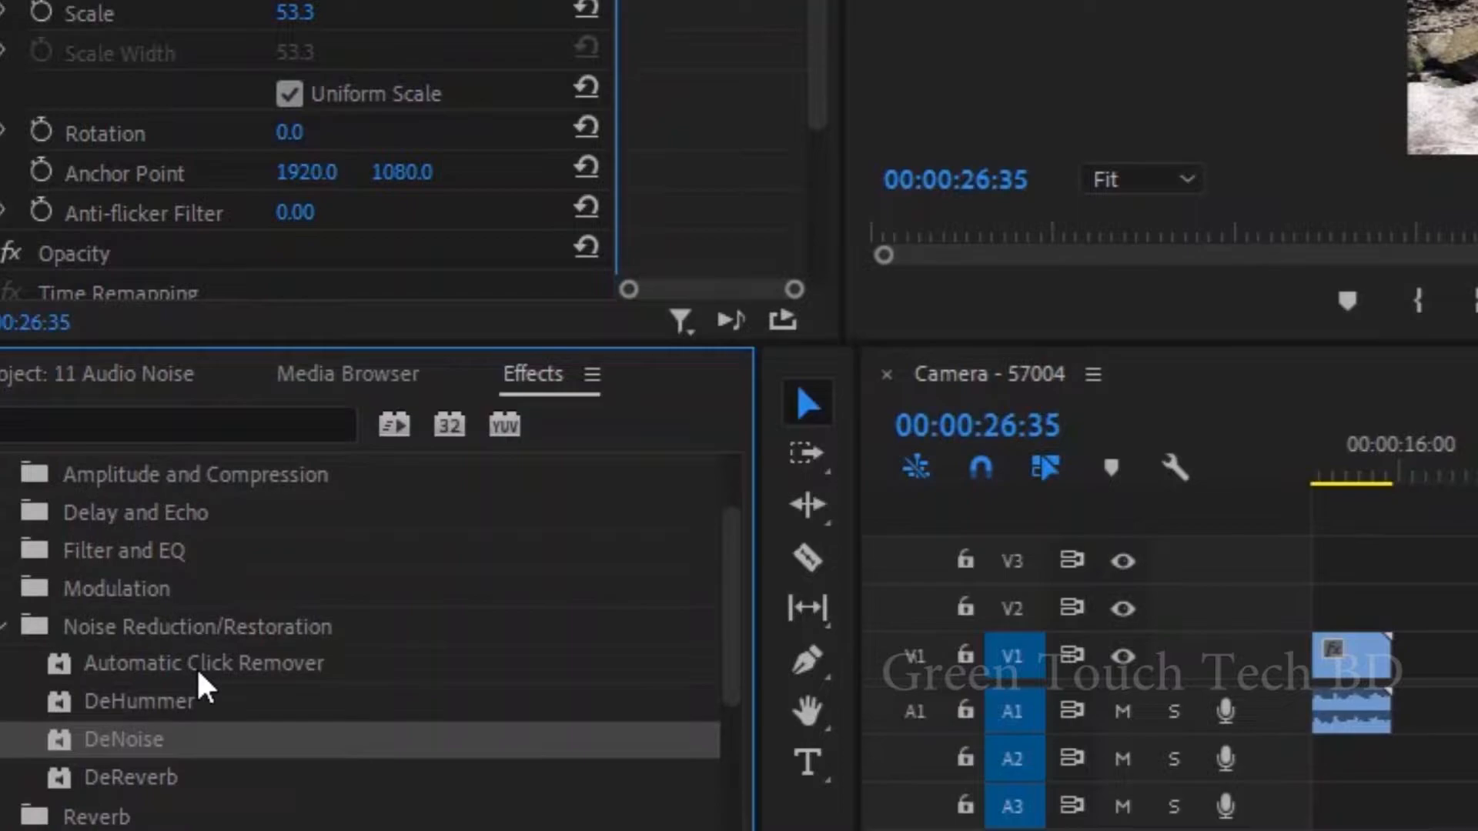
left_click(103, 764)
left_click(112, 730)
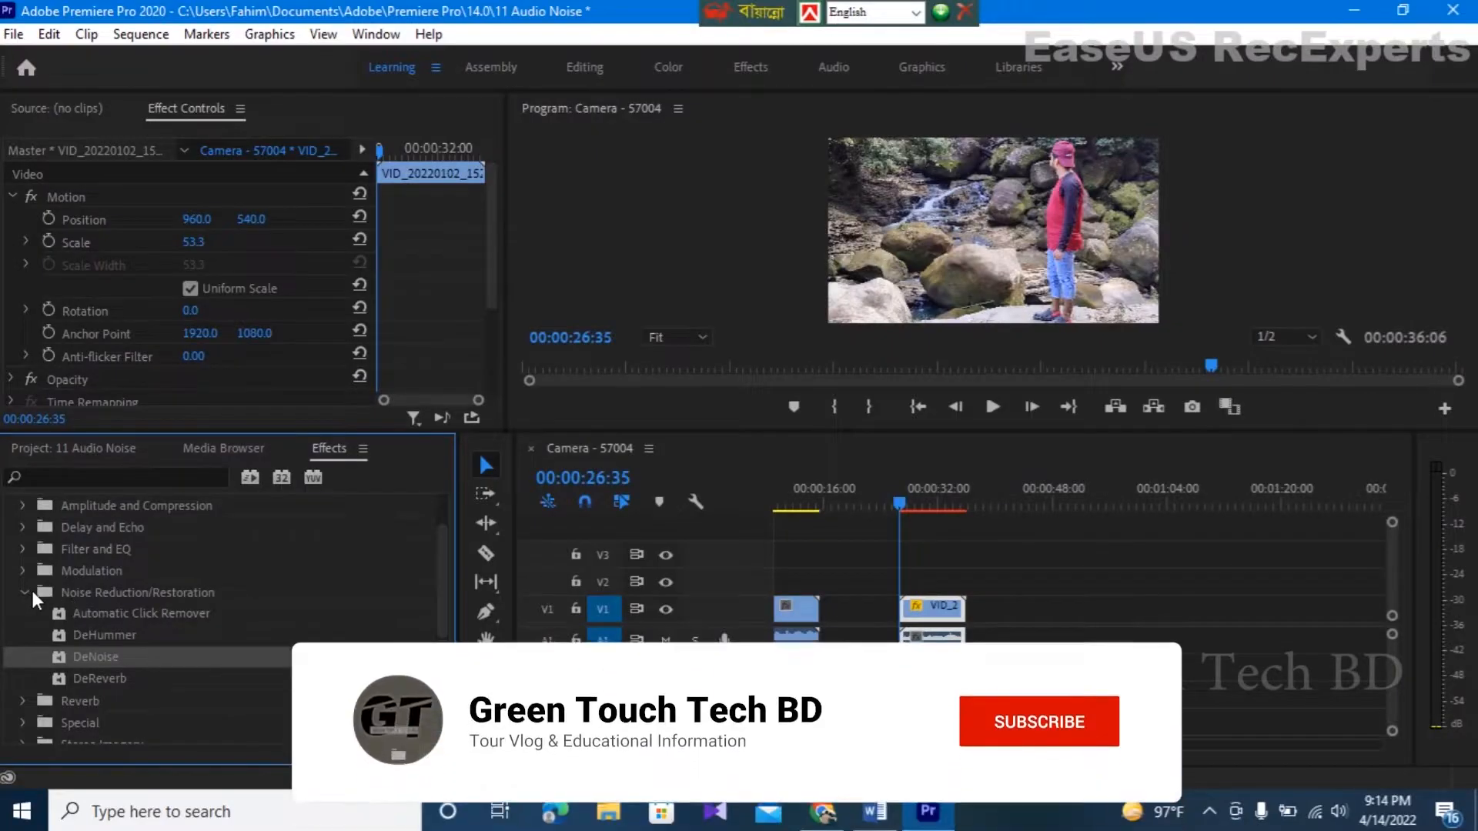
Collapse the effect folders, search the effects for "den" and apply DeNoise to the VID_20220102_152957 clip's audio
left_click(27, 589)
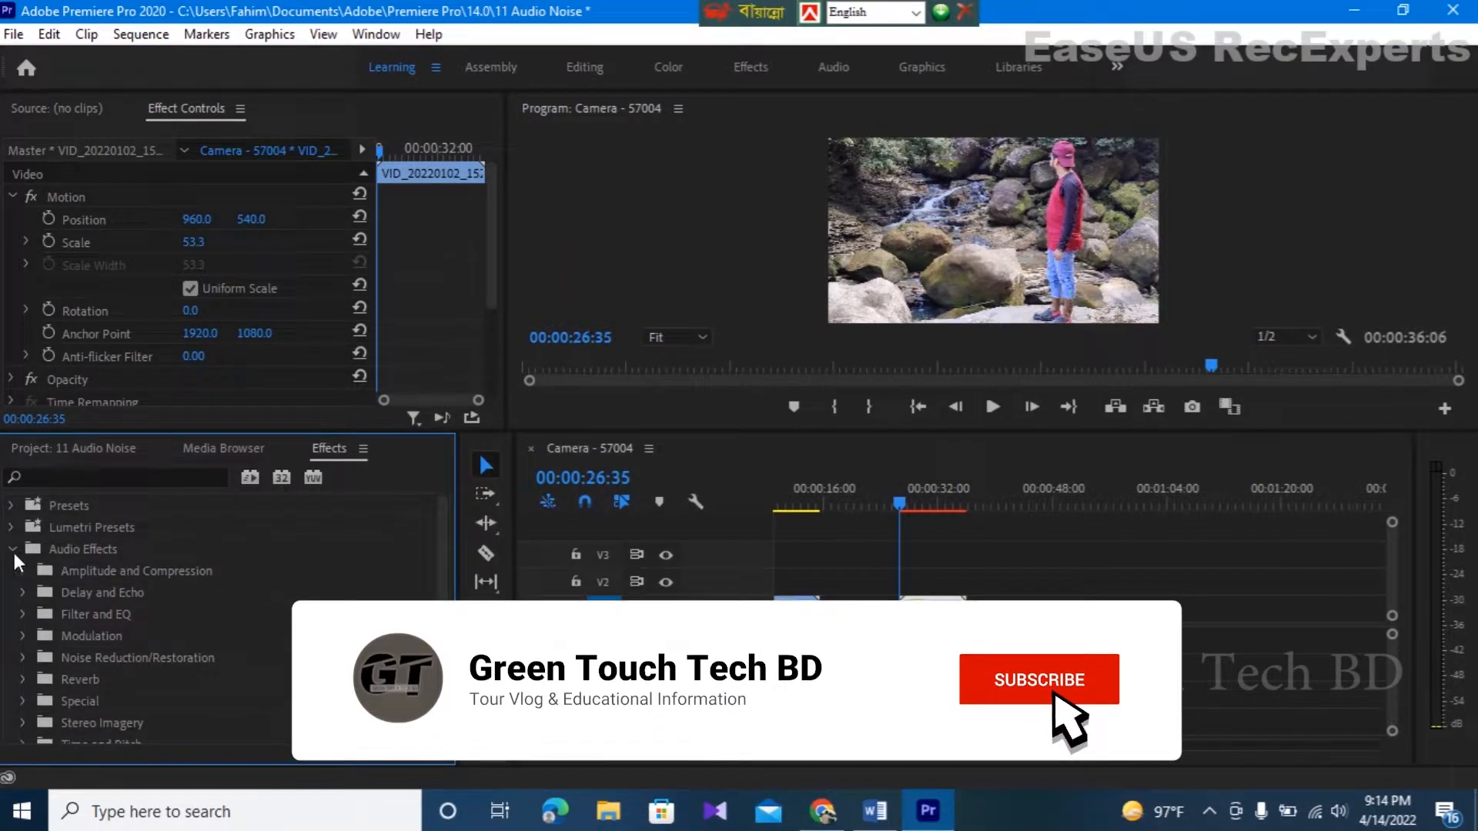
left_click(13, 550)
left_click(78, 491)
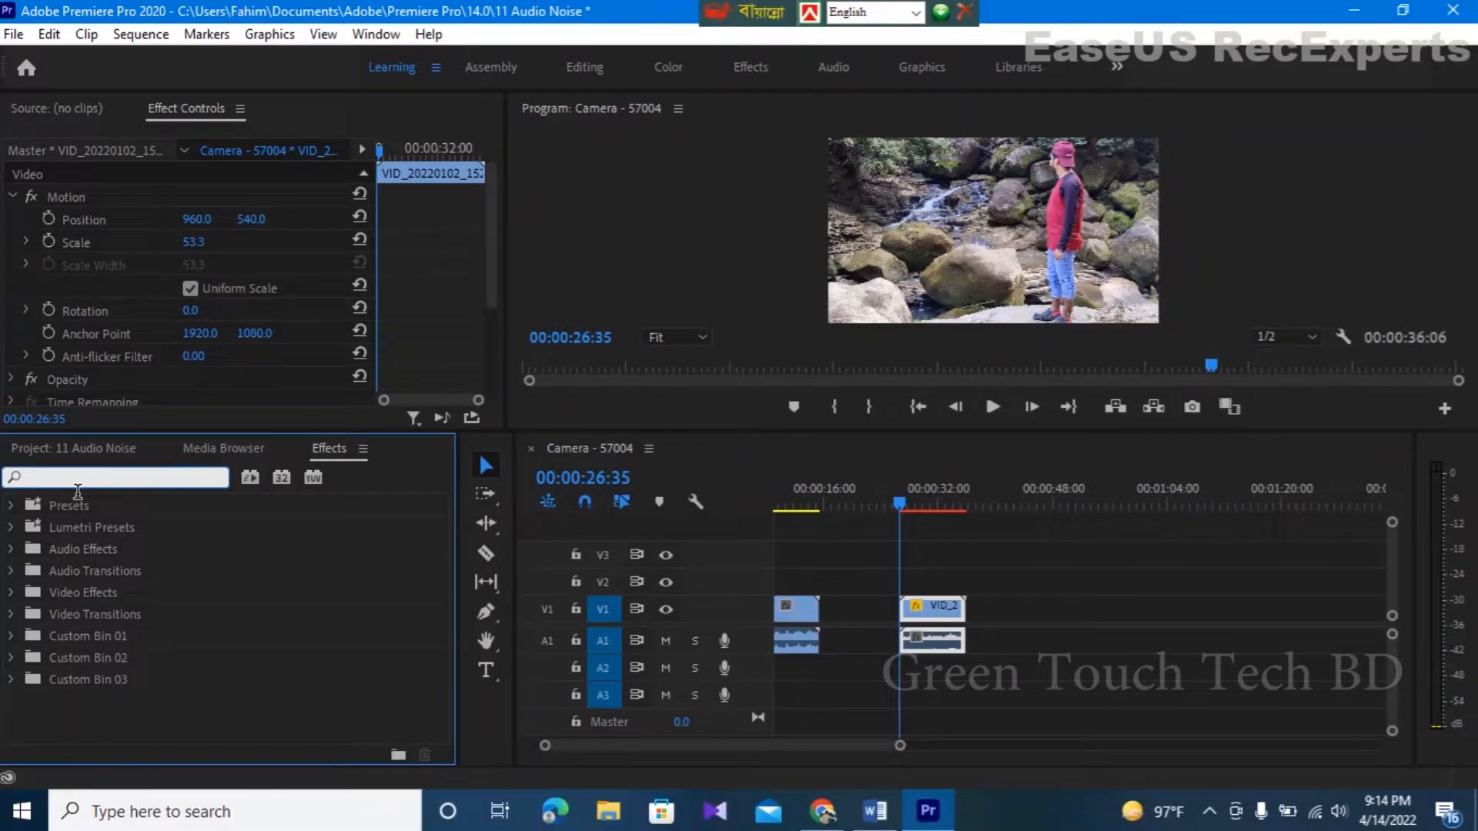
type("den")
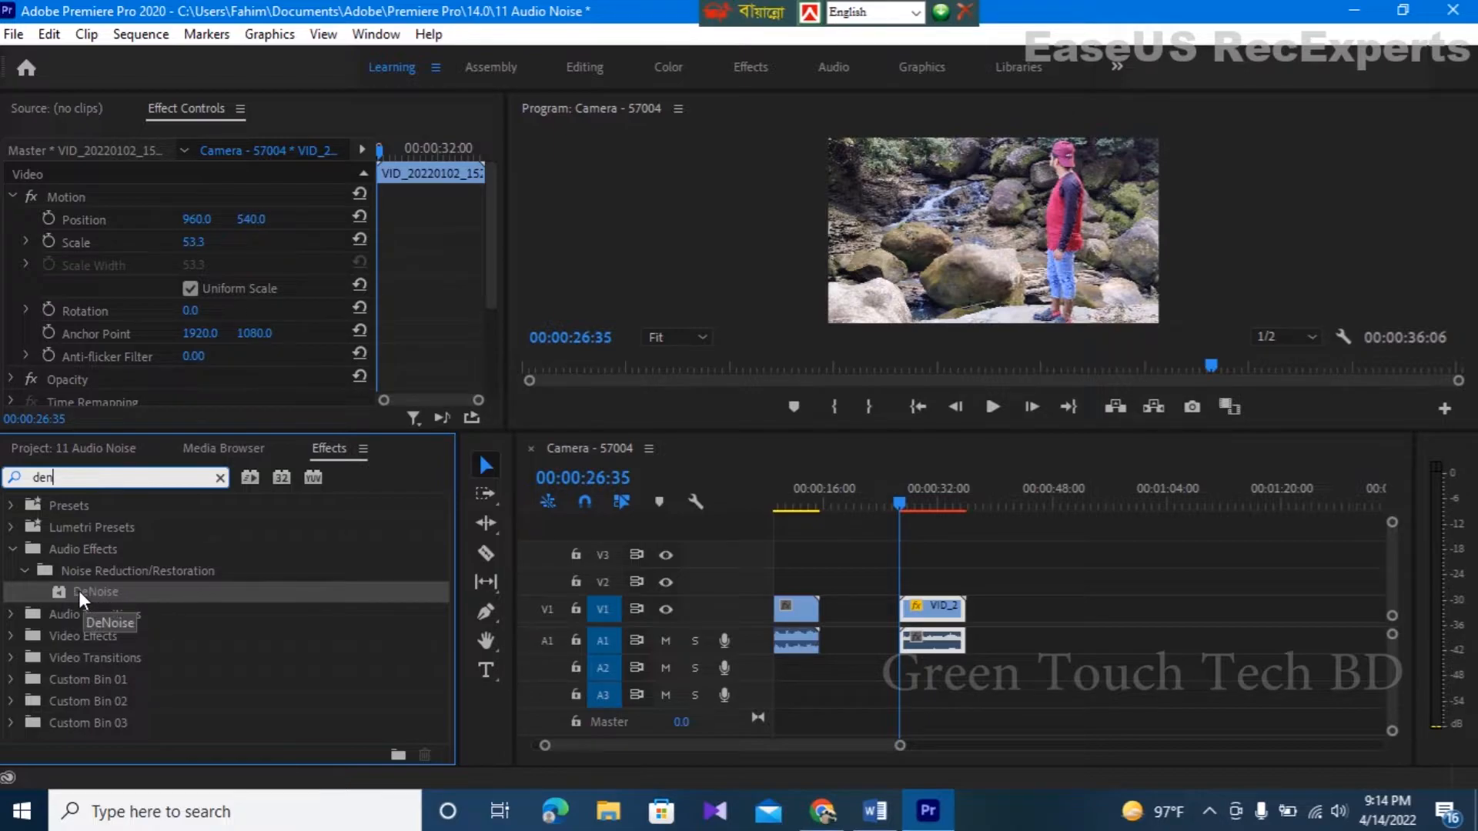
left_click_drag(79, 591, 920, 644)
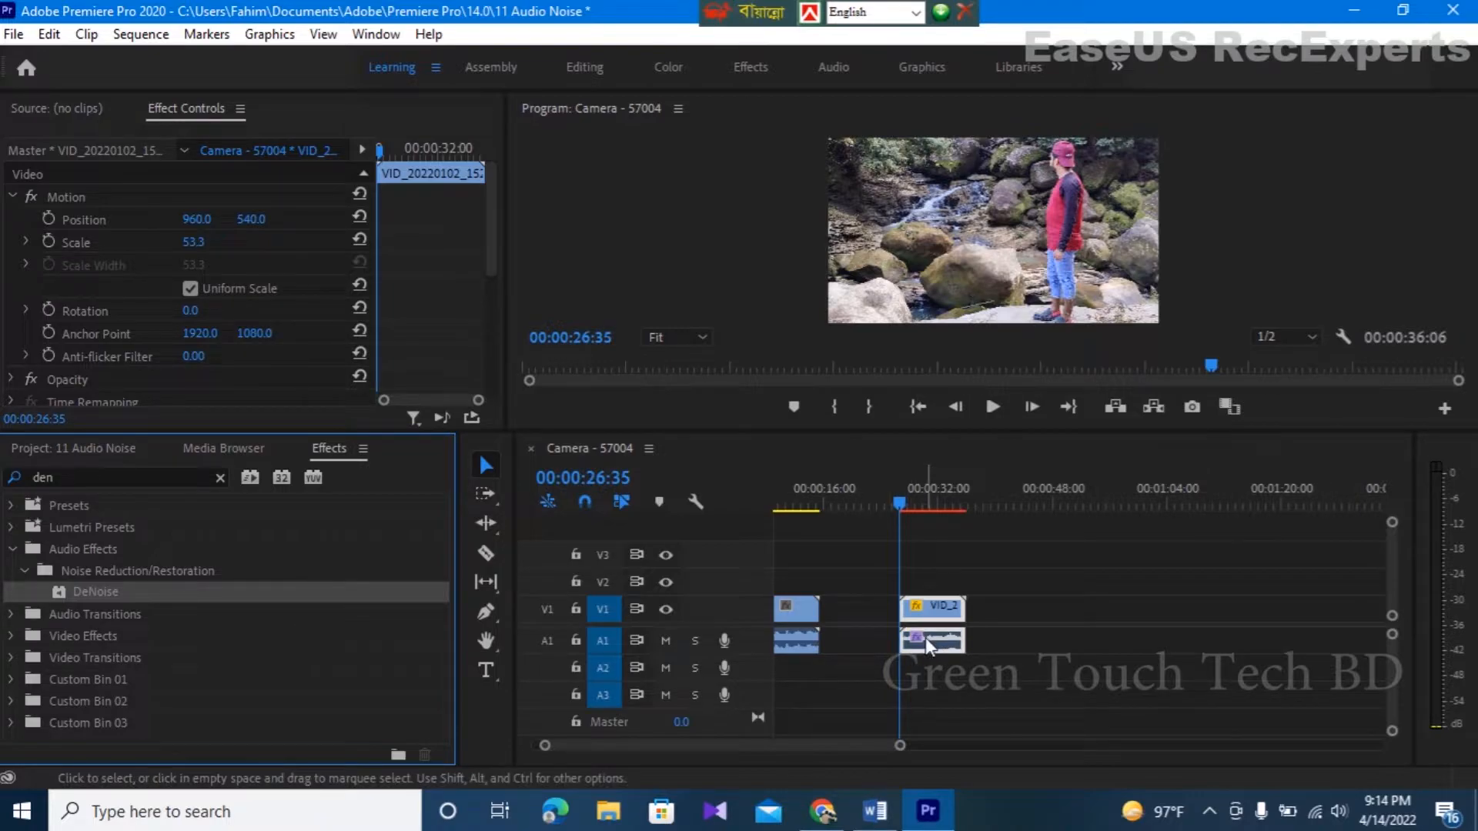
Play the clip with DeNoise applied to hear the result, and return the playhead to the clip's start
left_click_drag(899, 502, 894, 502)
left_click(992, 407)
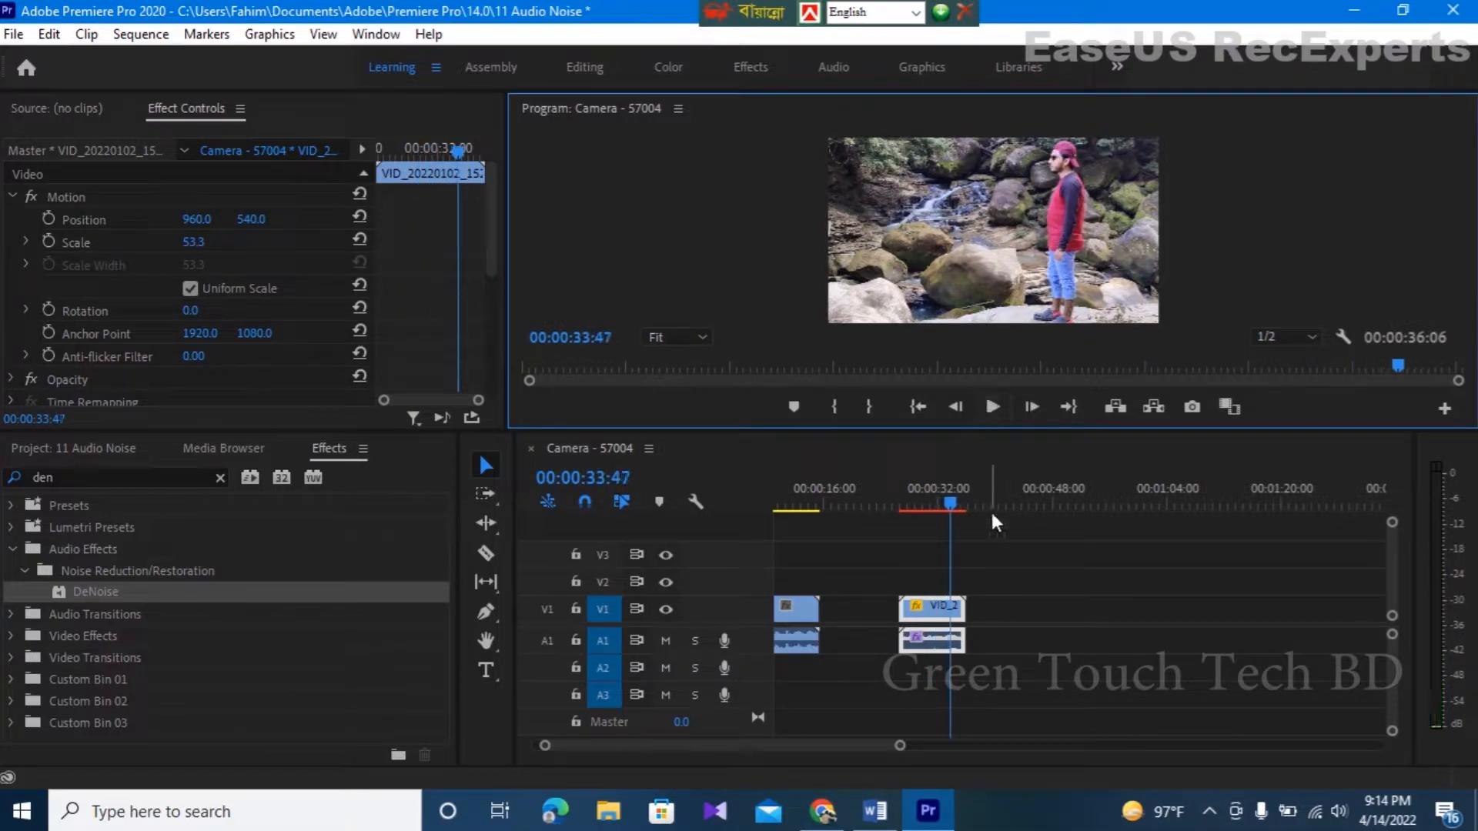
left_click_drag(942, 501, 898, 508)
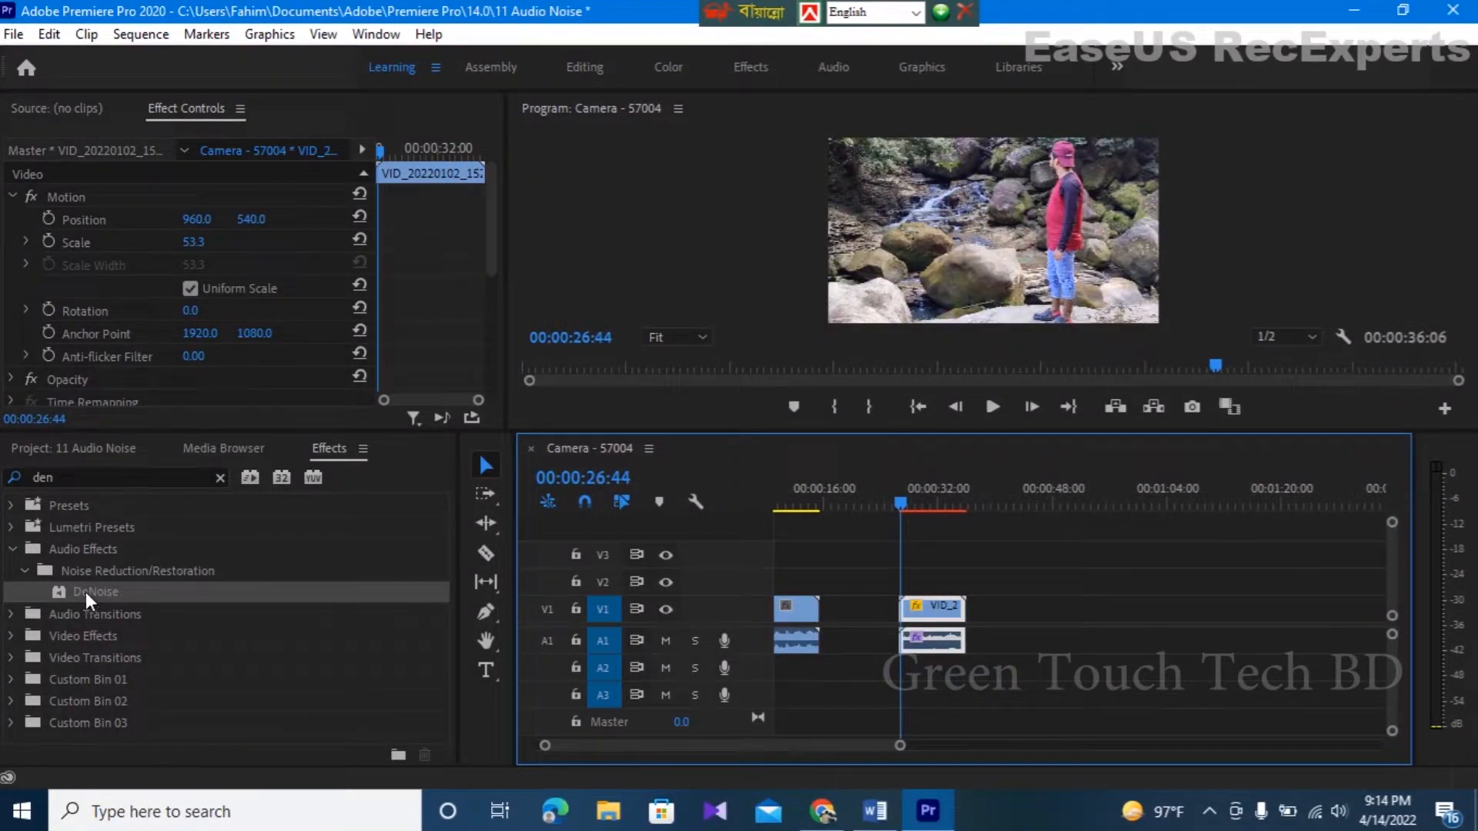
Apply DeNoise a second time to the same clip's audio and play the clip to check the sound
left_click_drag(85, 591, 928, 640)
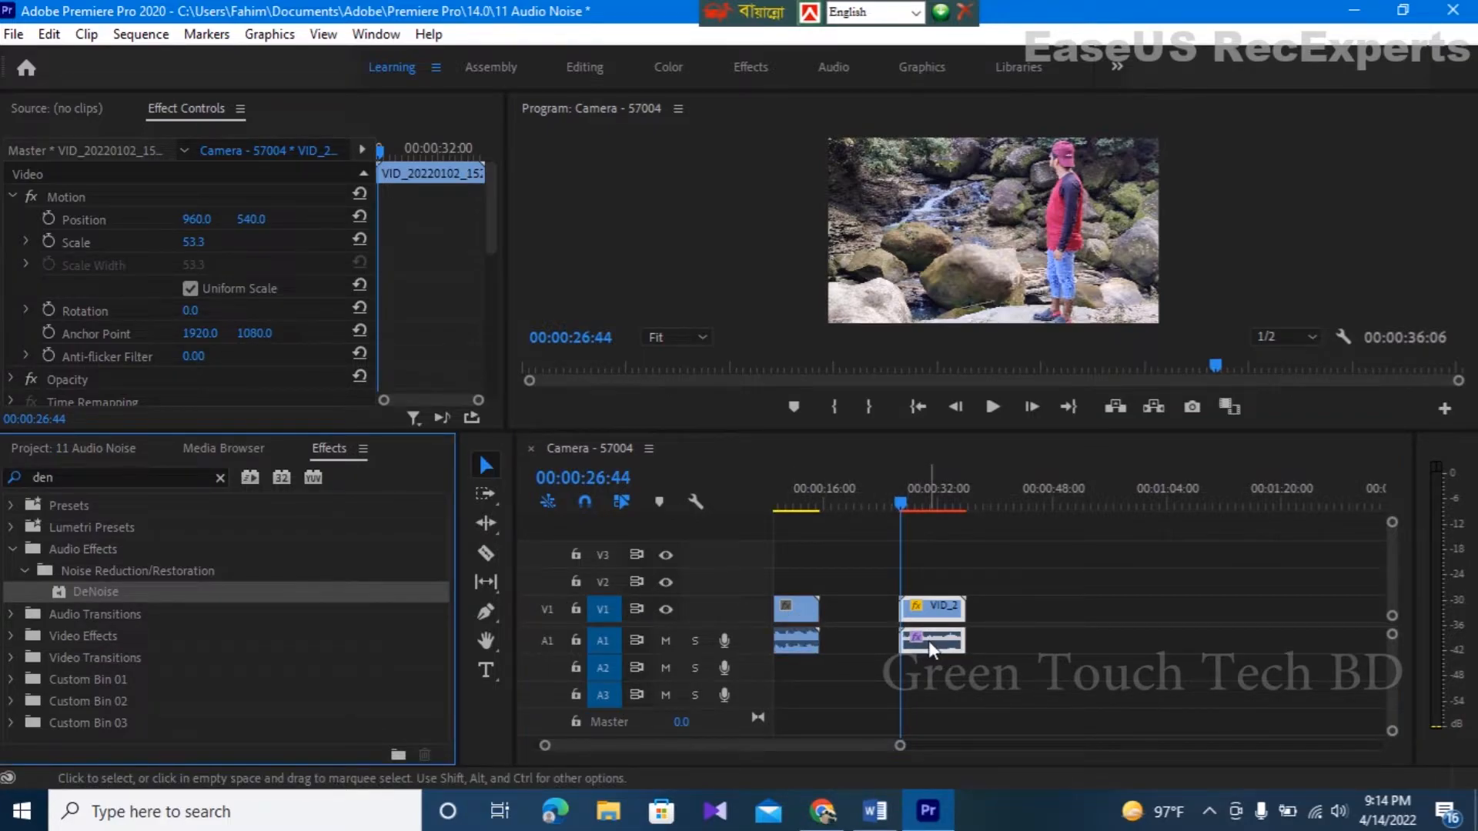
left_click(993, 406)
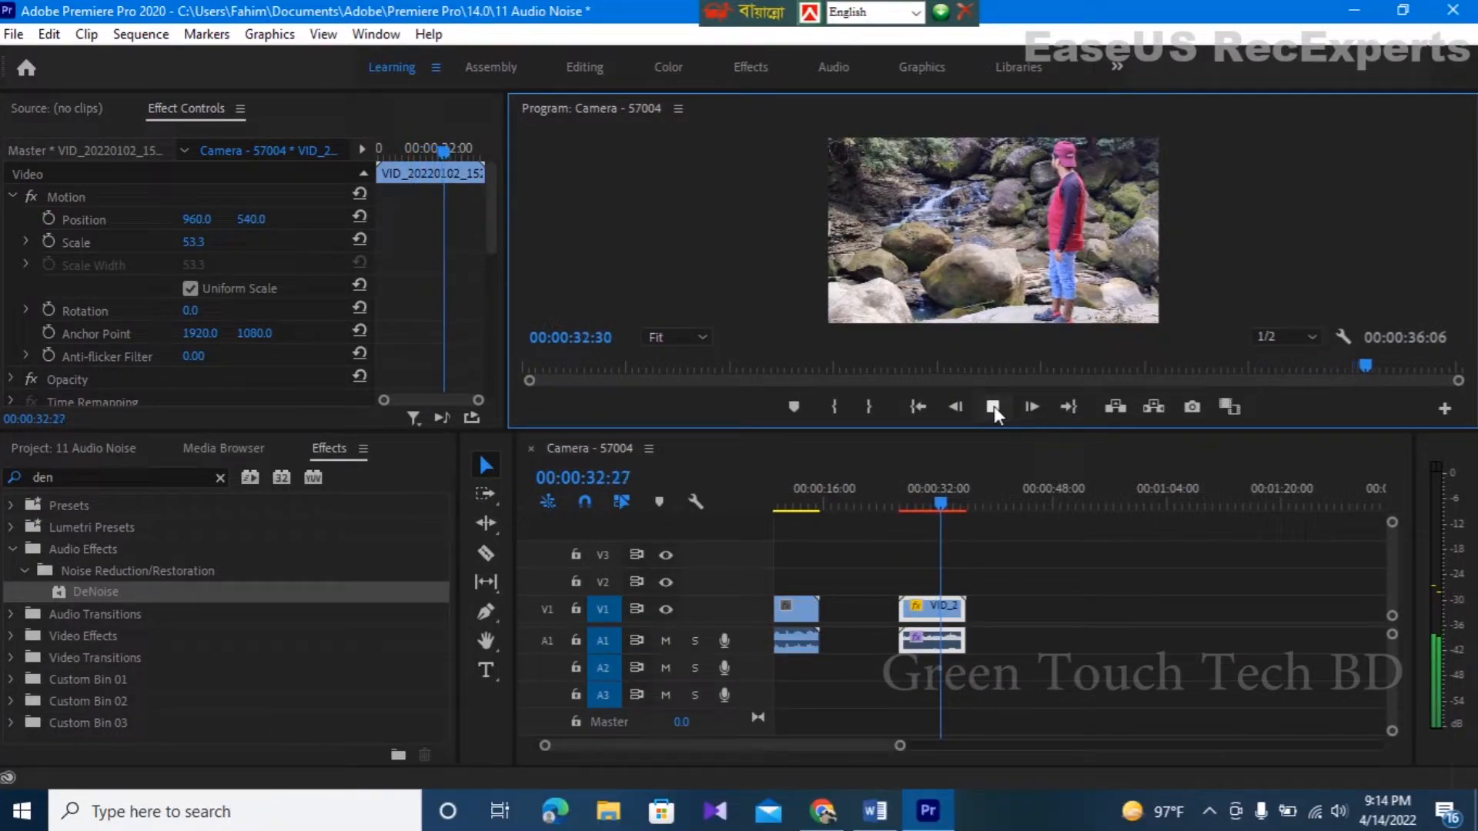
left_click(993, 406)
left_click_drag(940, 502, 904, 508)
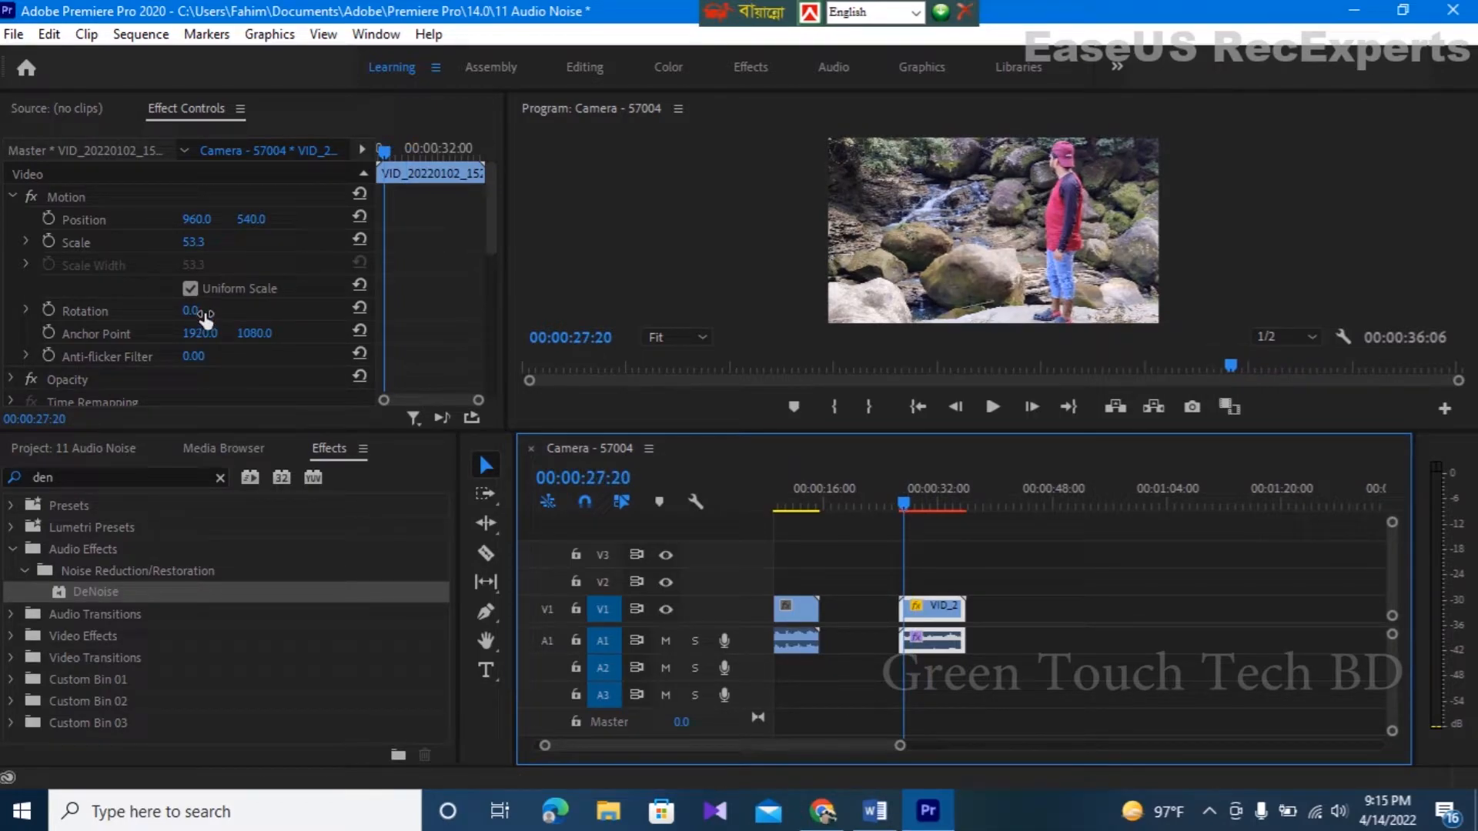
Examine the DeNoise entries in the clip's audio effect settings
scroll(200, 326, "down", 4)
scroll(202, 332, "down", 3)
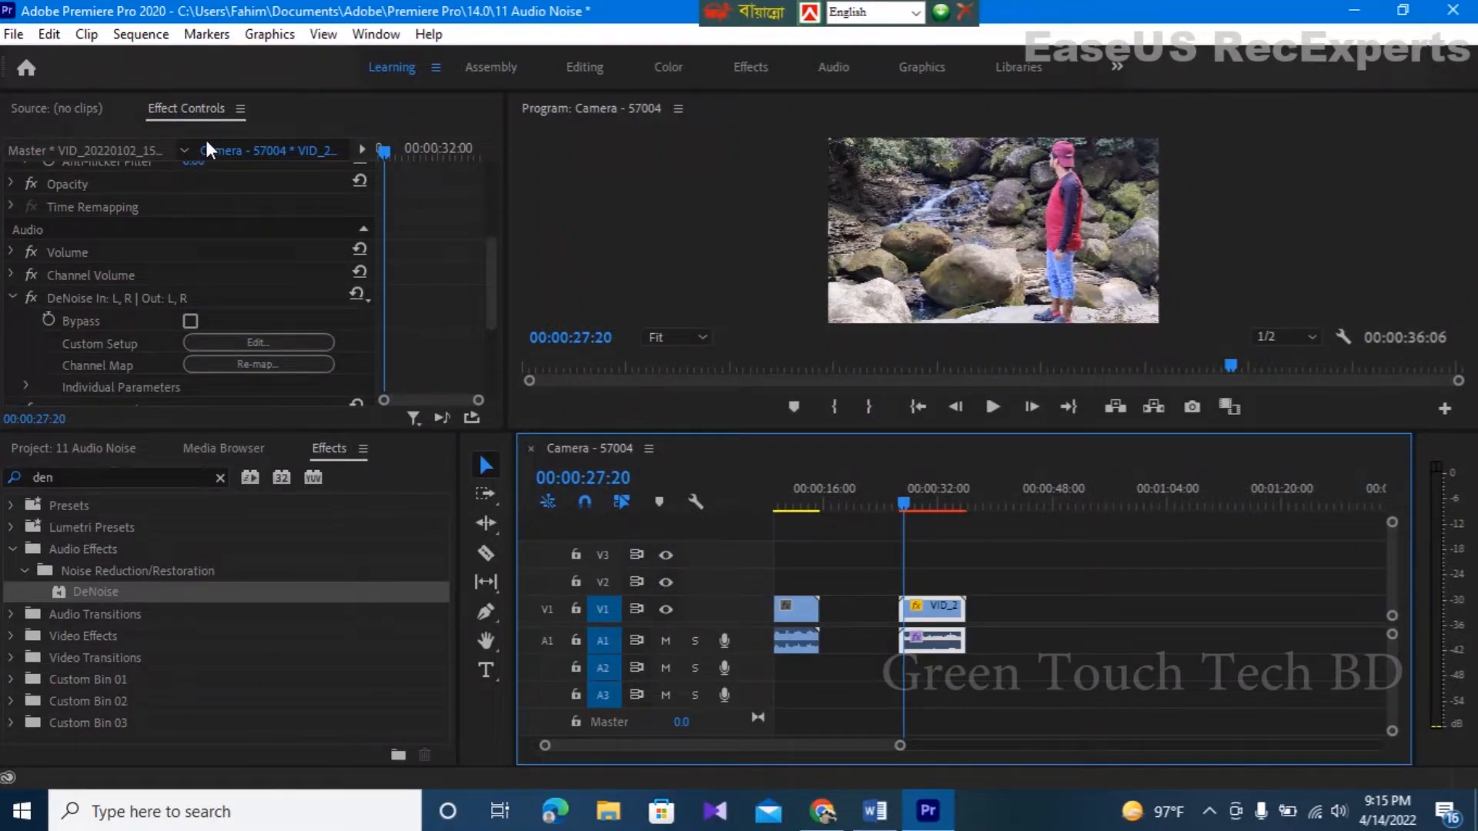
scroll(205, 137, "up", 7)
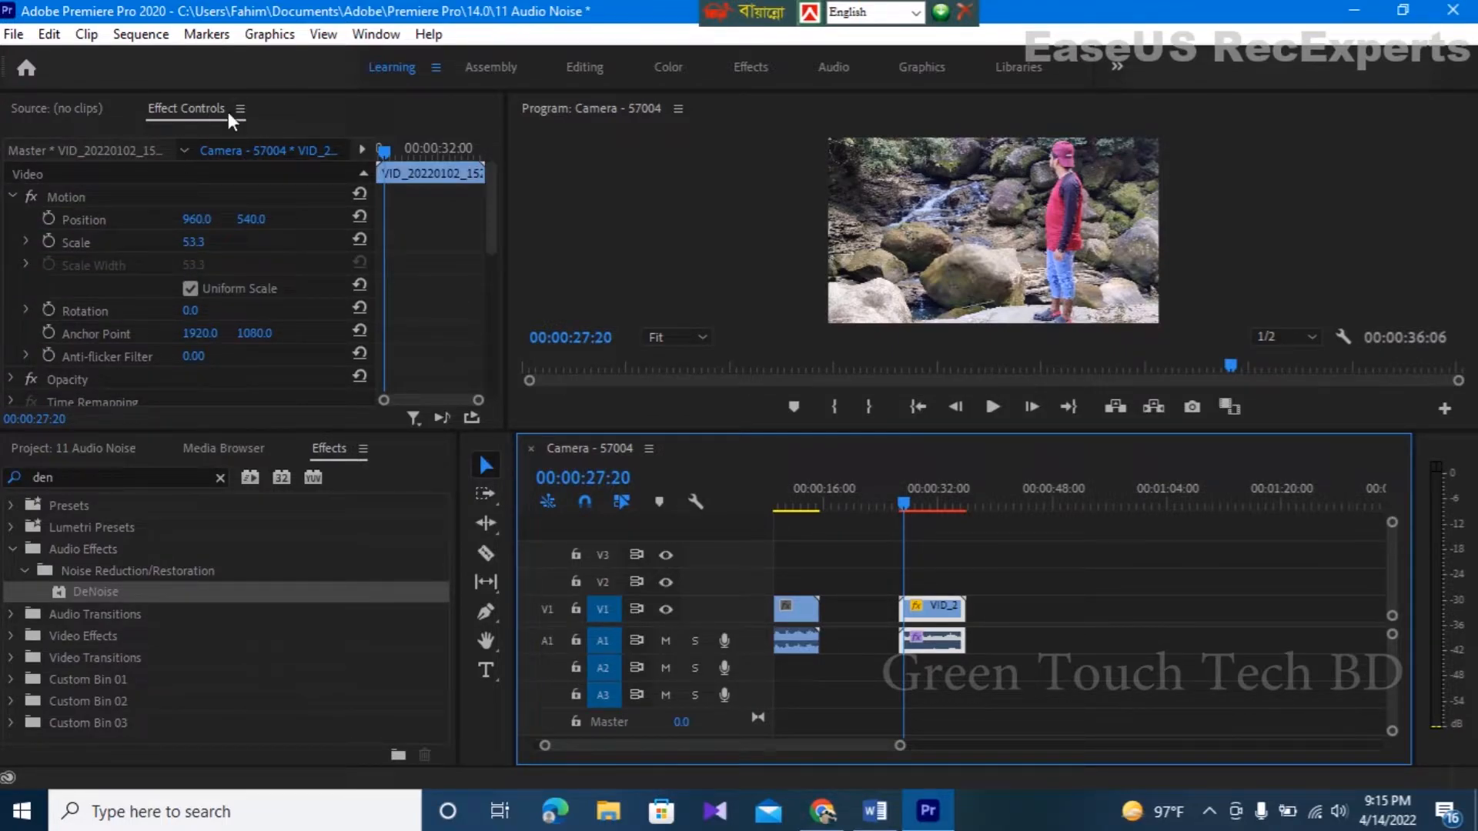
left_click(374, 34)
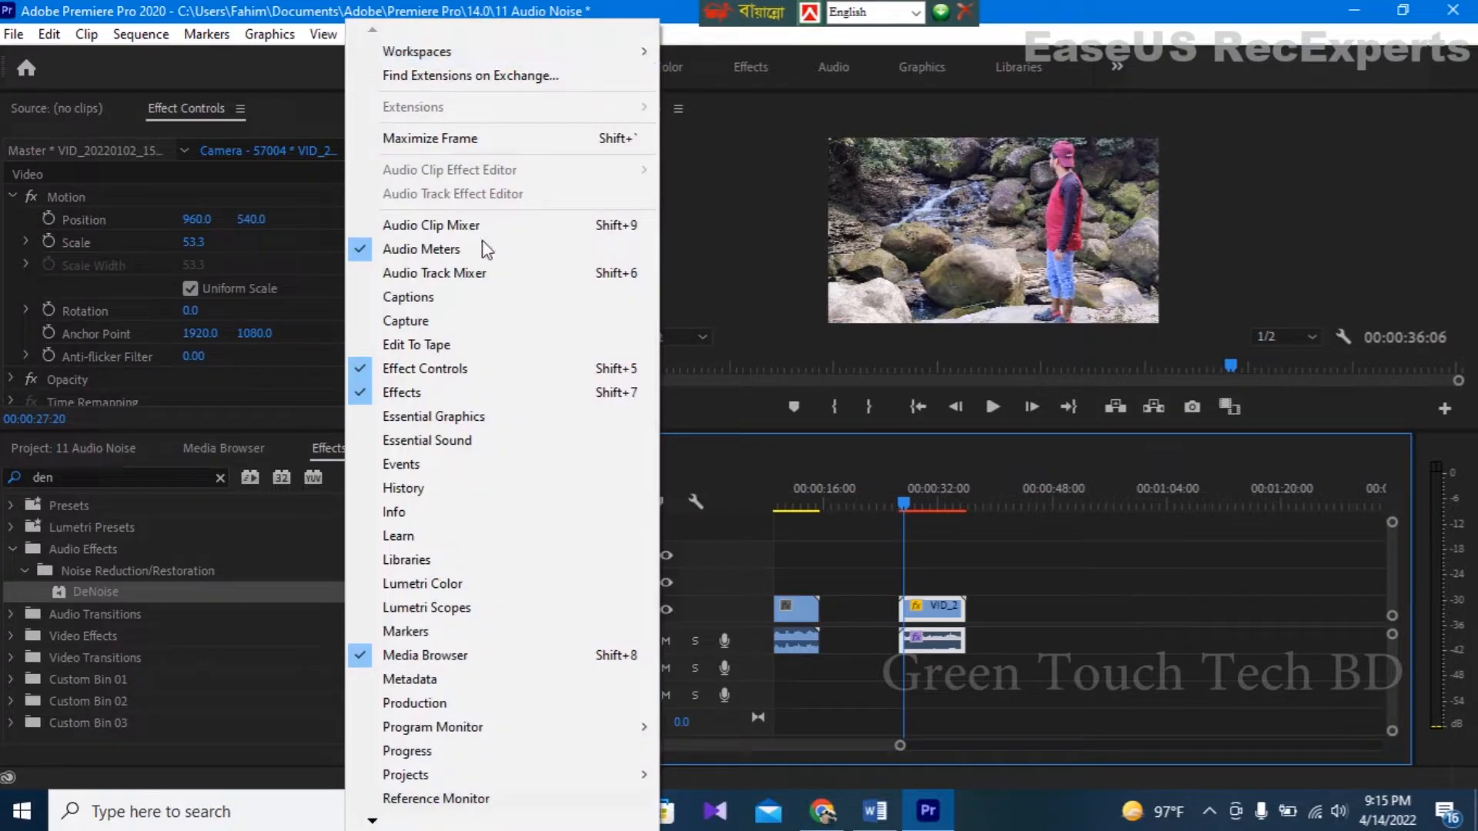
left_click(427, 371)
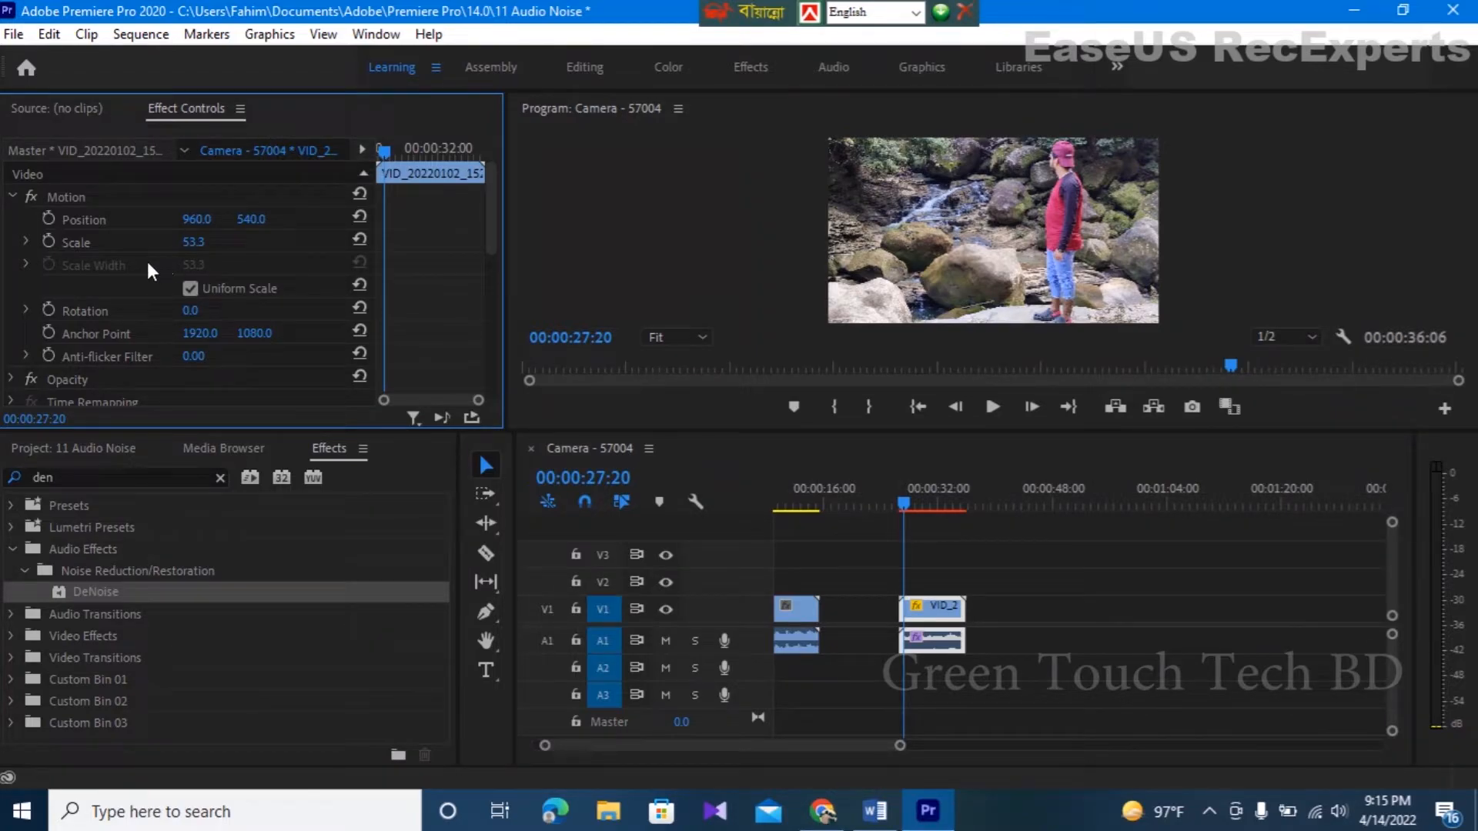
scroll(144, 271, "down", 2)
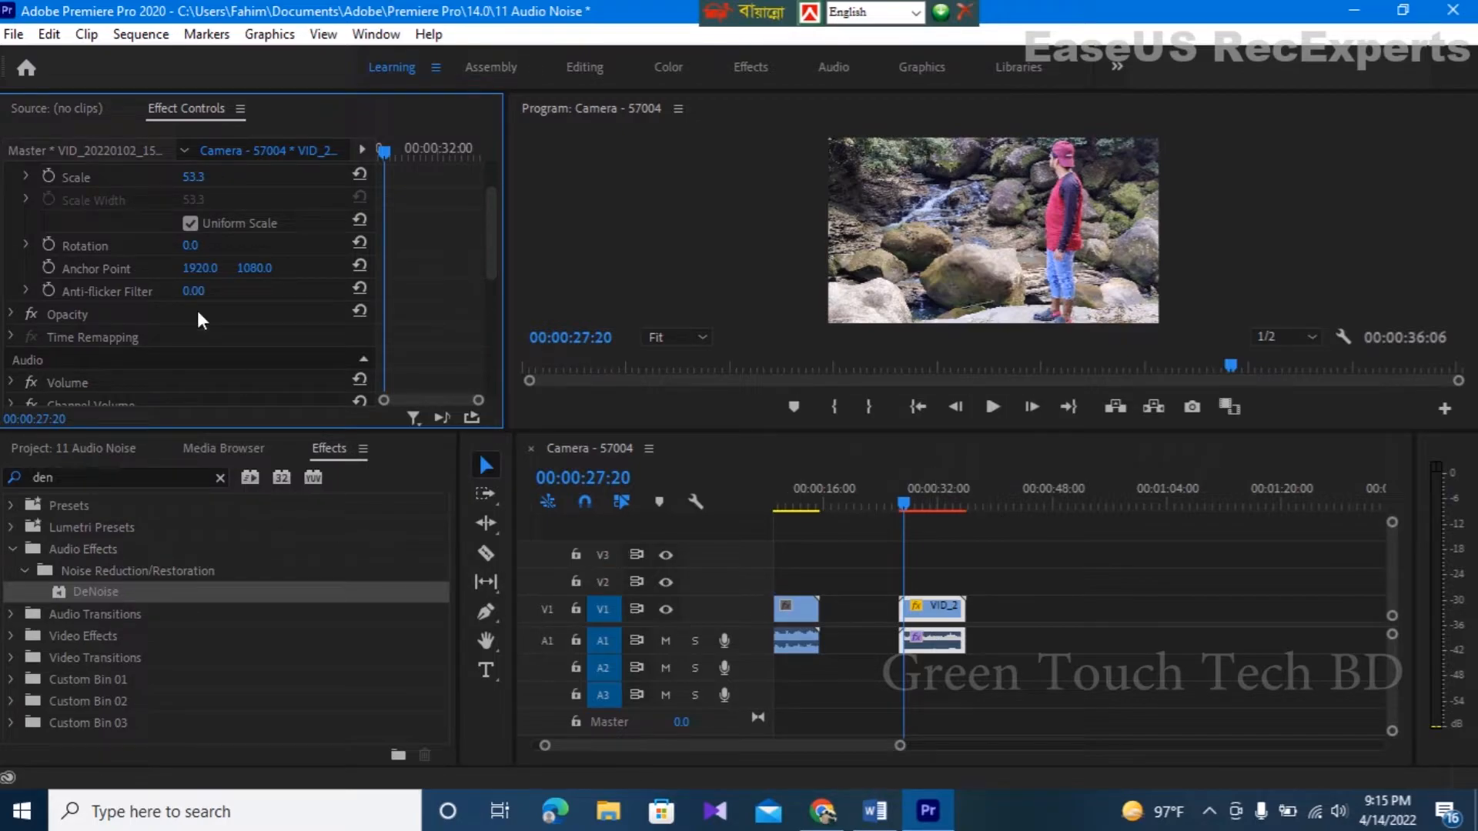
scroll(183, 254, "down", 4)
scroll(187, 260, "down", 3)
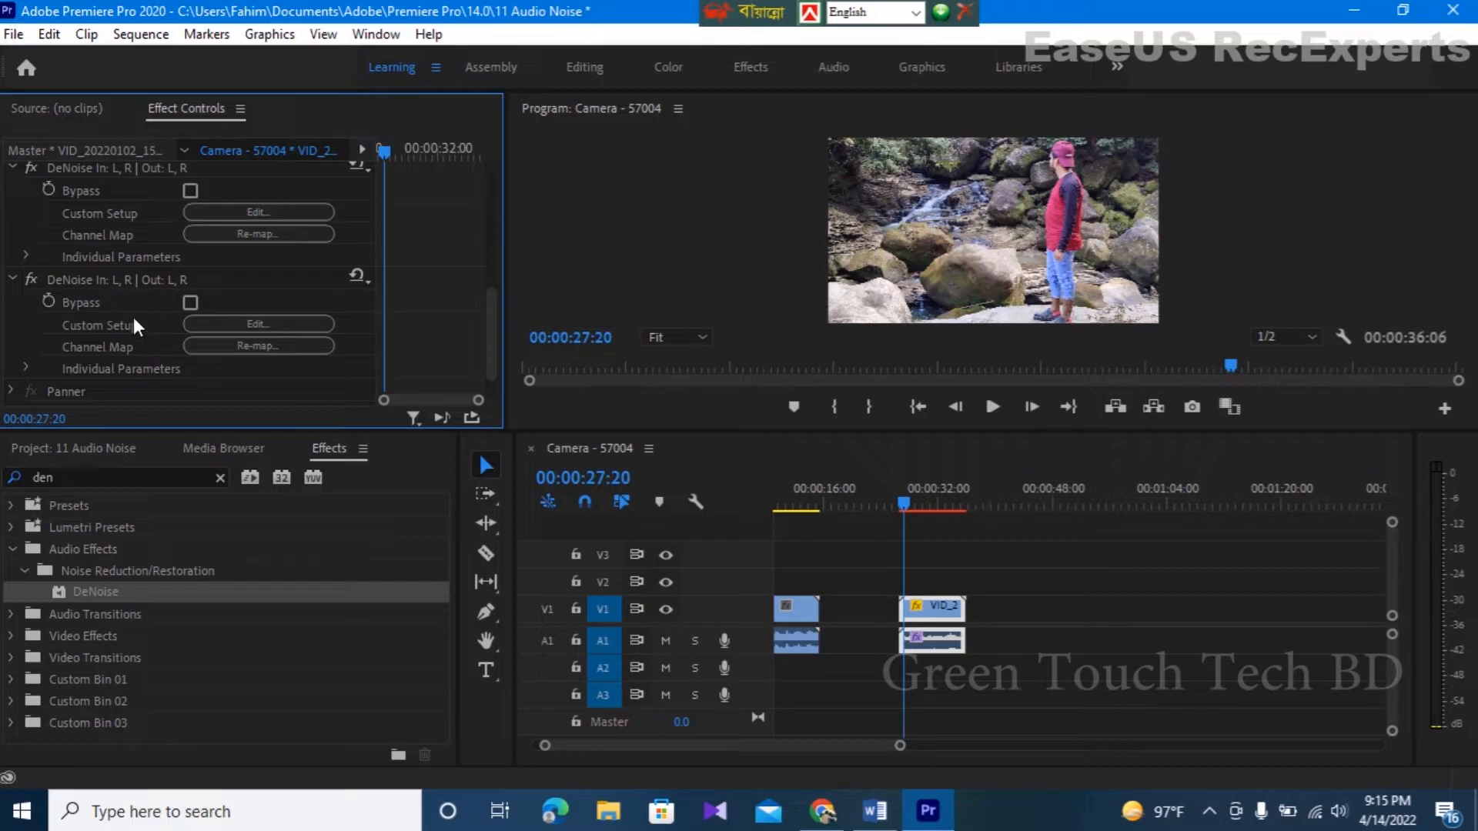
scroll(136, 310, "up", 1)
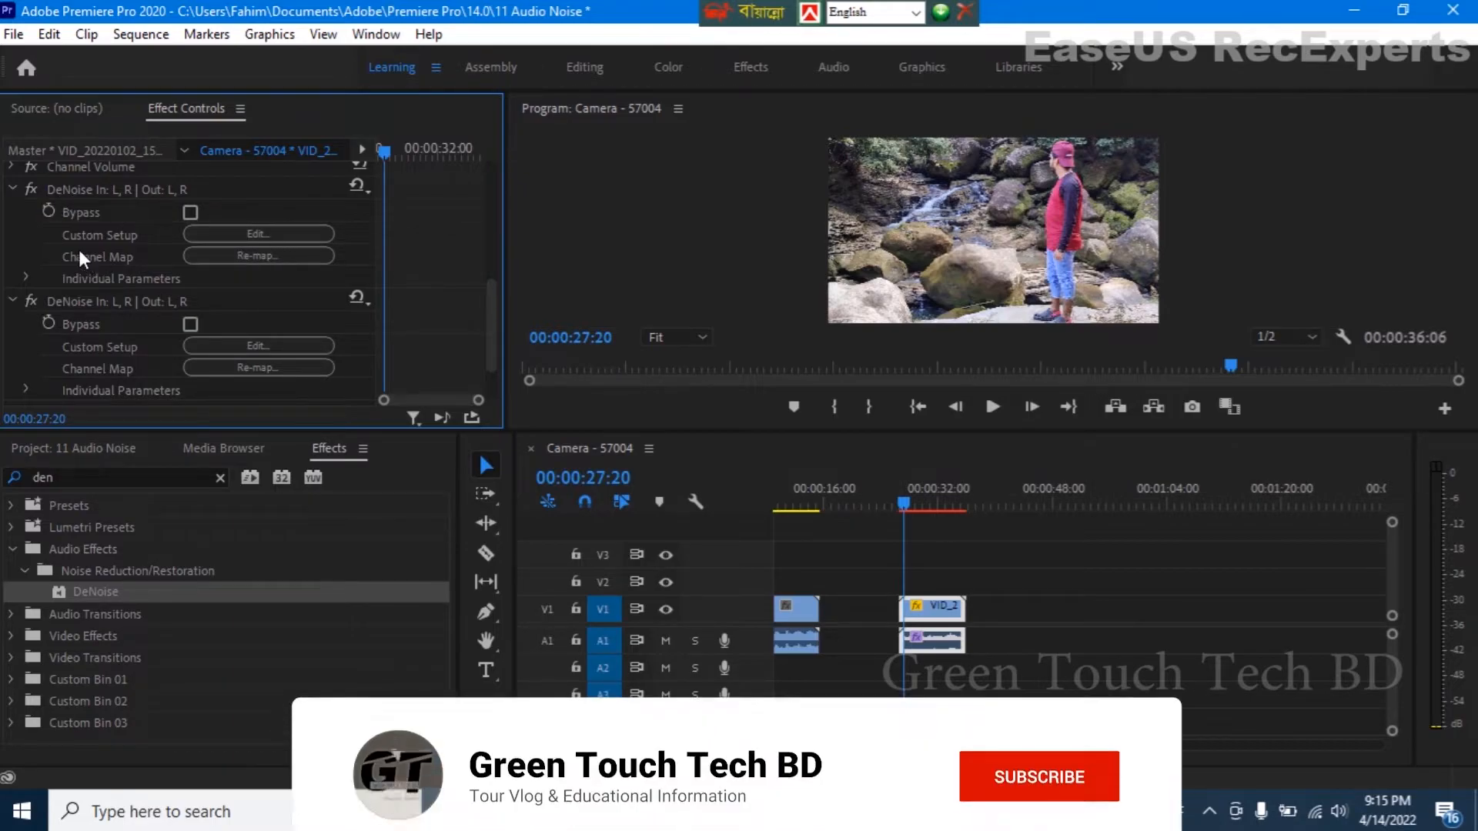
Raise the Amount past 50% in the custom setup of the first listed DeNoise effect, and close its editor
left_click(237, 231)
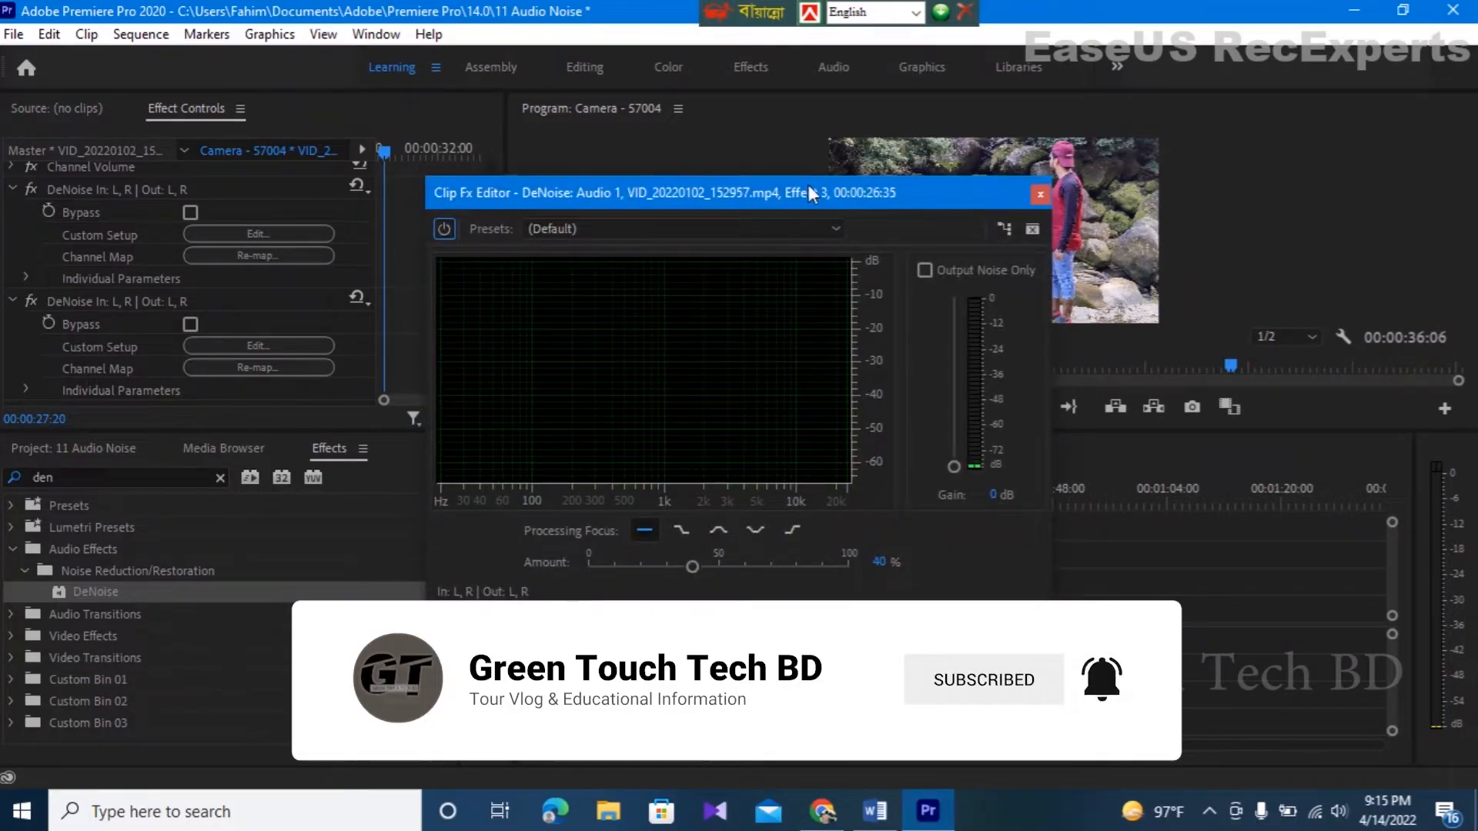
left_click_drag(917, 191, 803, 120)
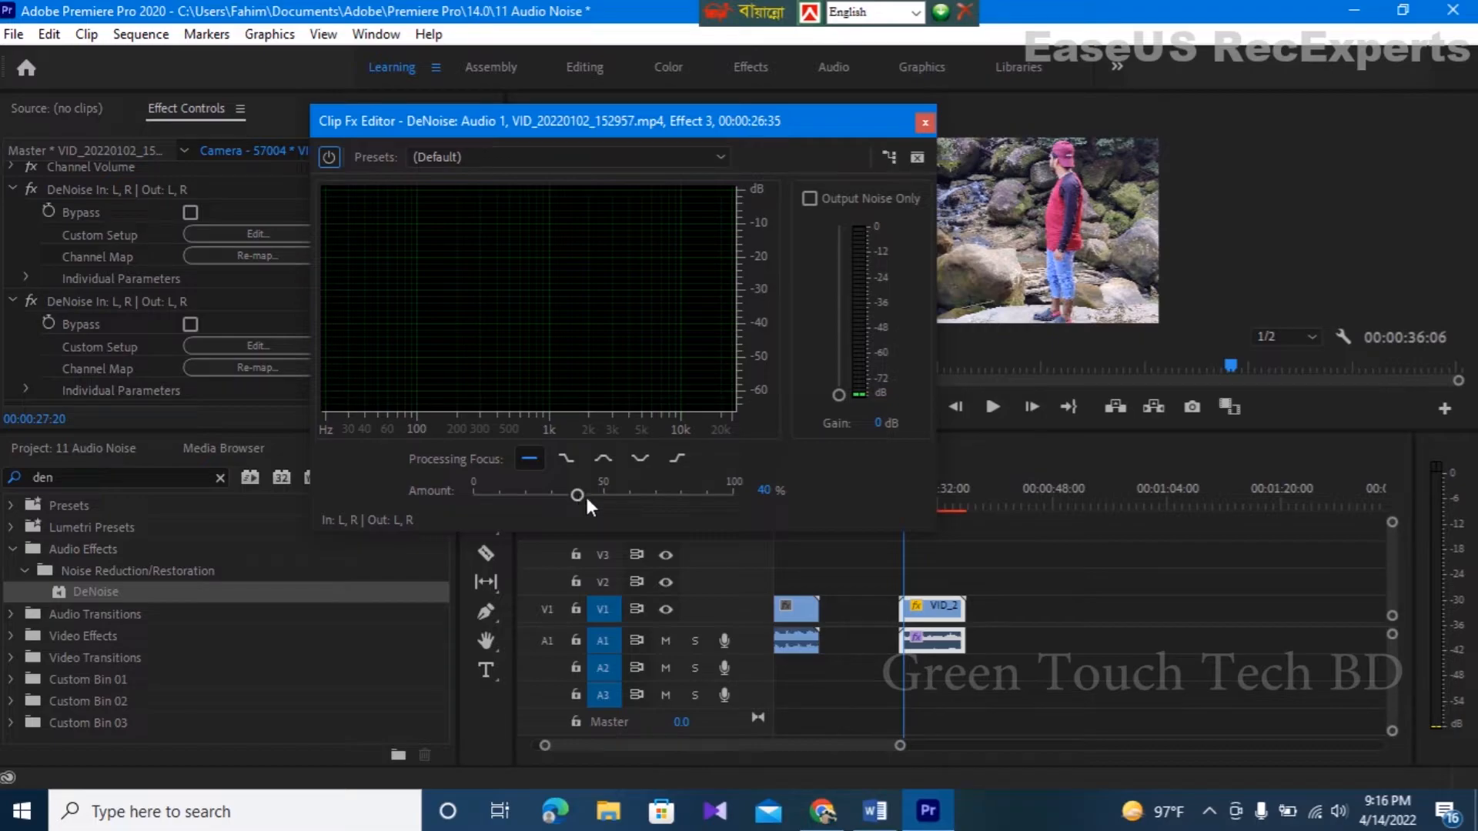
left_click_drag(576, 493, 635, 492)
left_click_drag(650, 493, 653, 492)
left_click(924, 123)
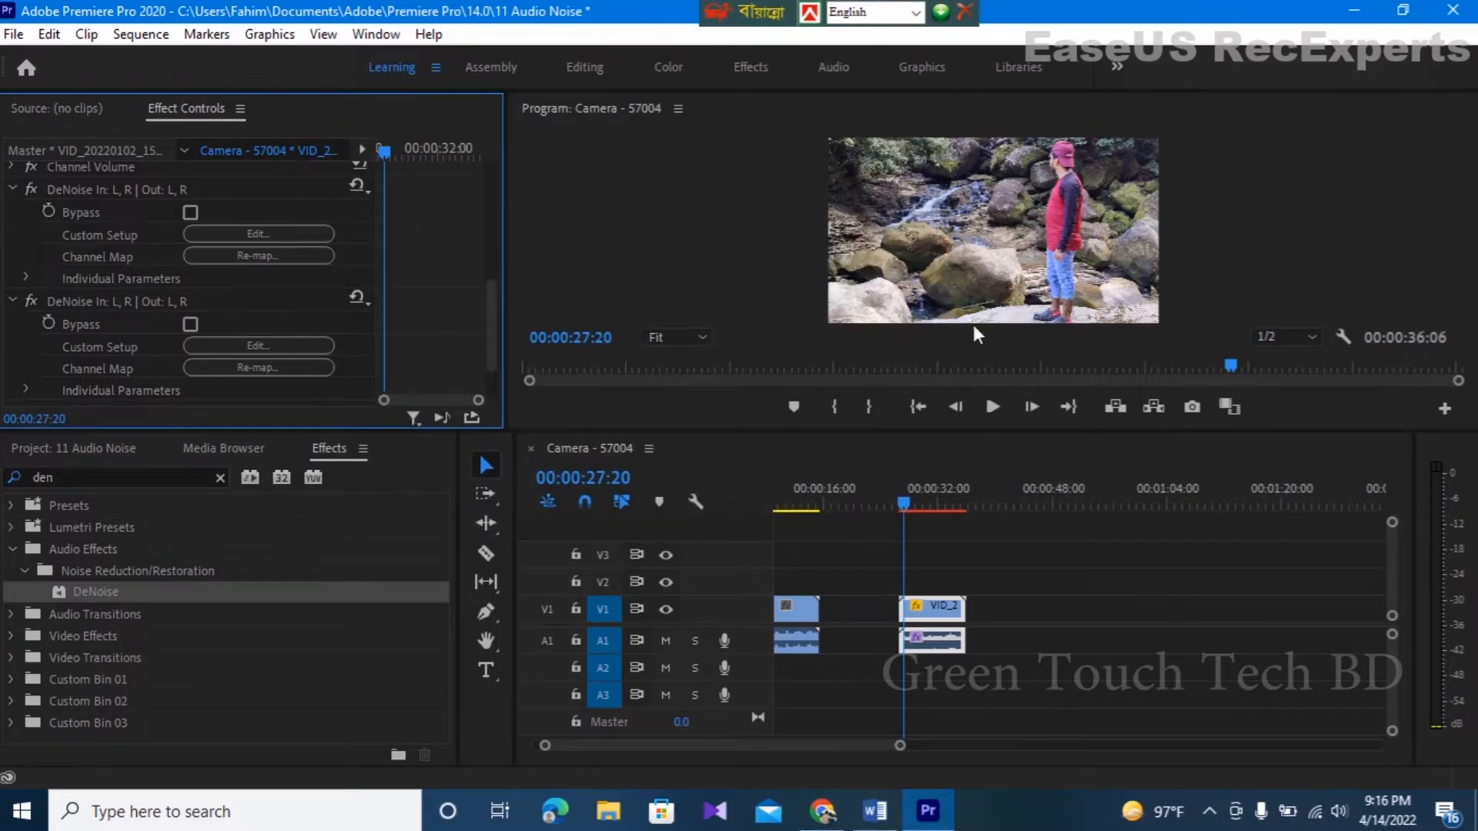
Play the second clip from its start to check the denoised sound, and return the playhead near the clip's start
left_click(899, 505)
left_click(992, 406)
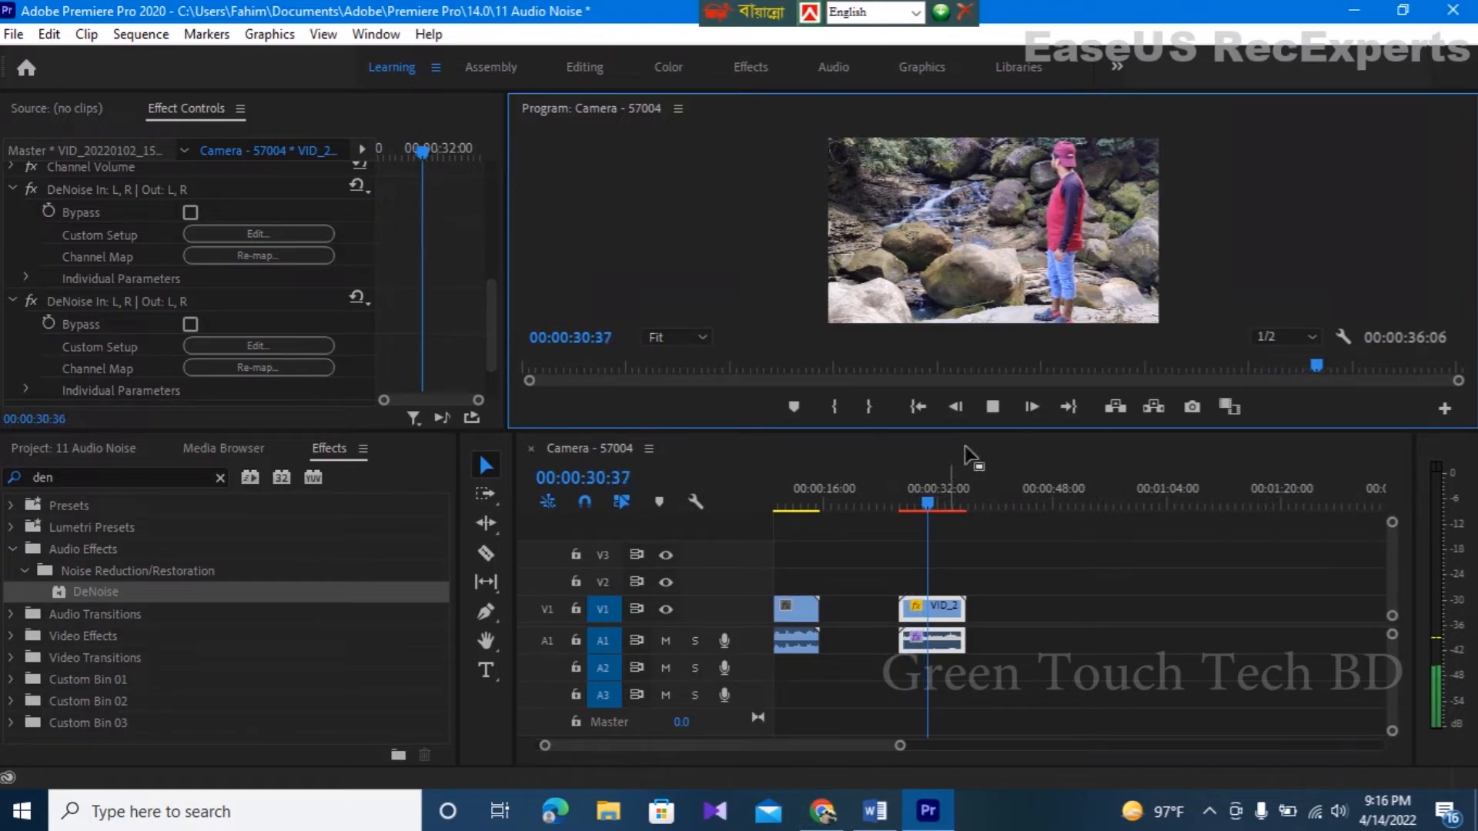
left_click(993, 406)
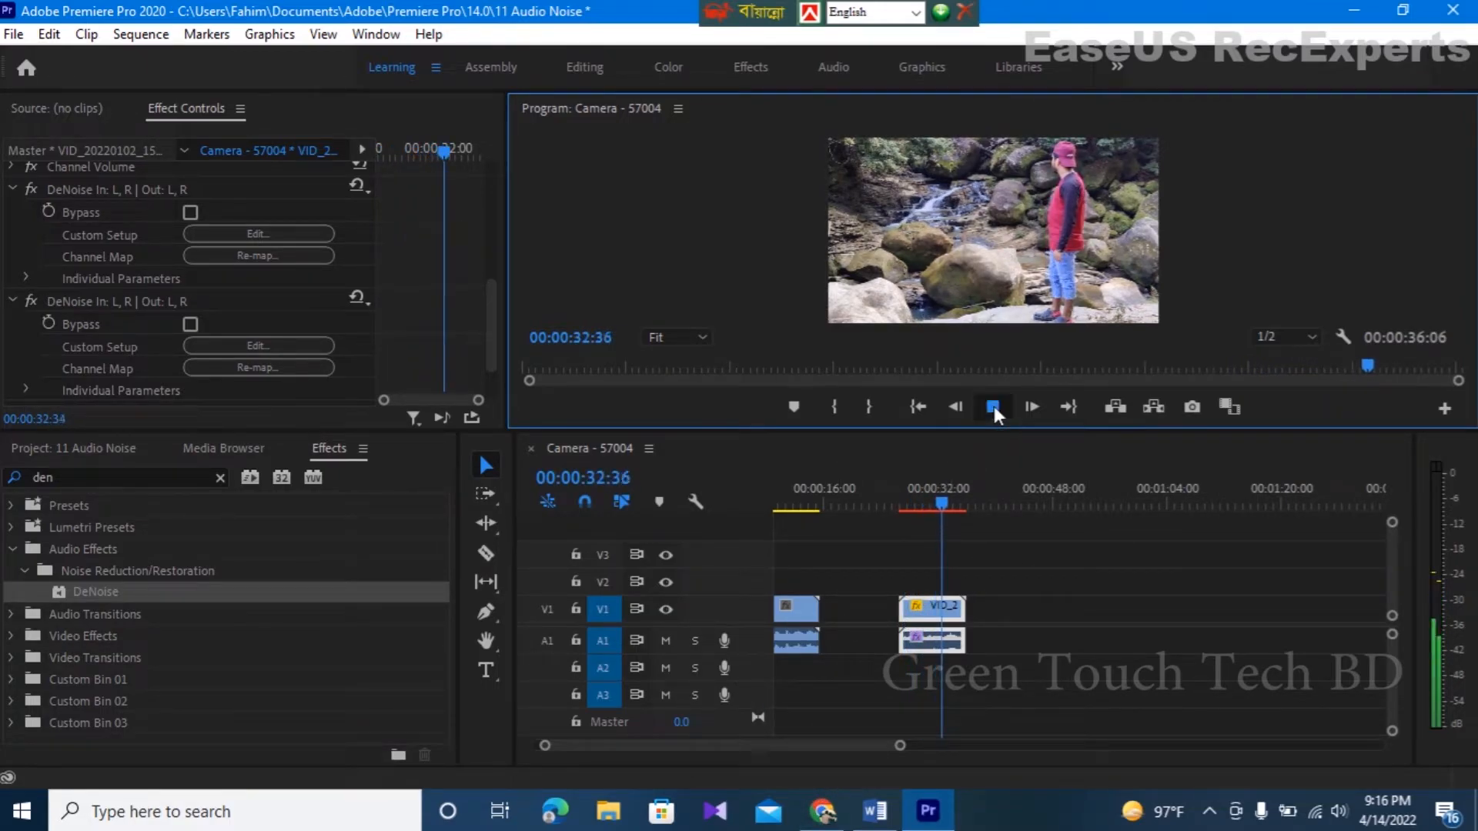
left_click_drag(944, 496, 905, 501)
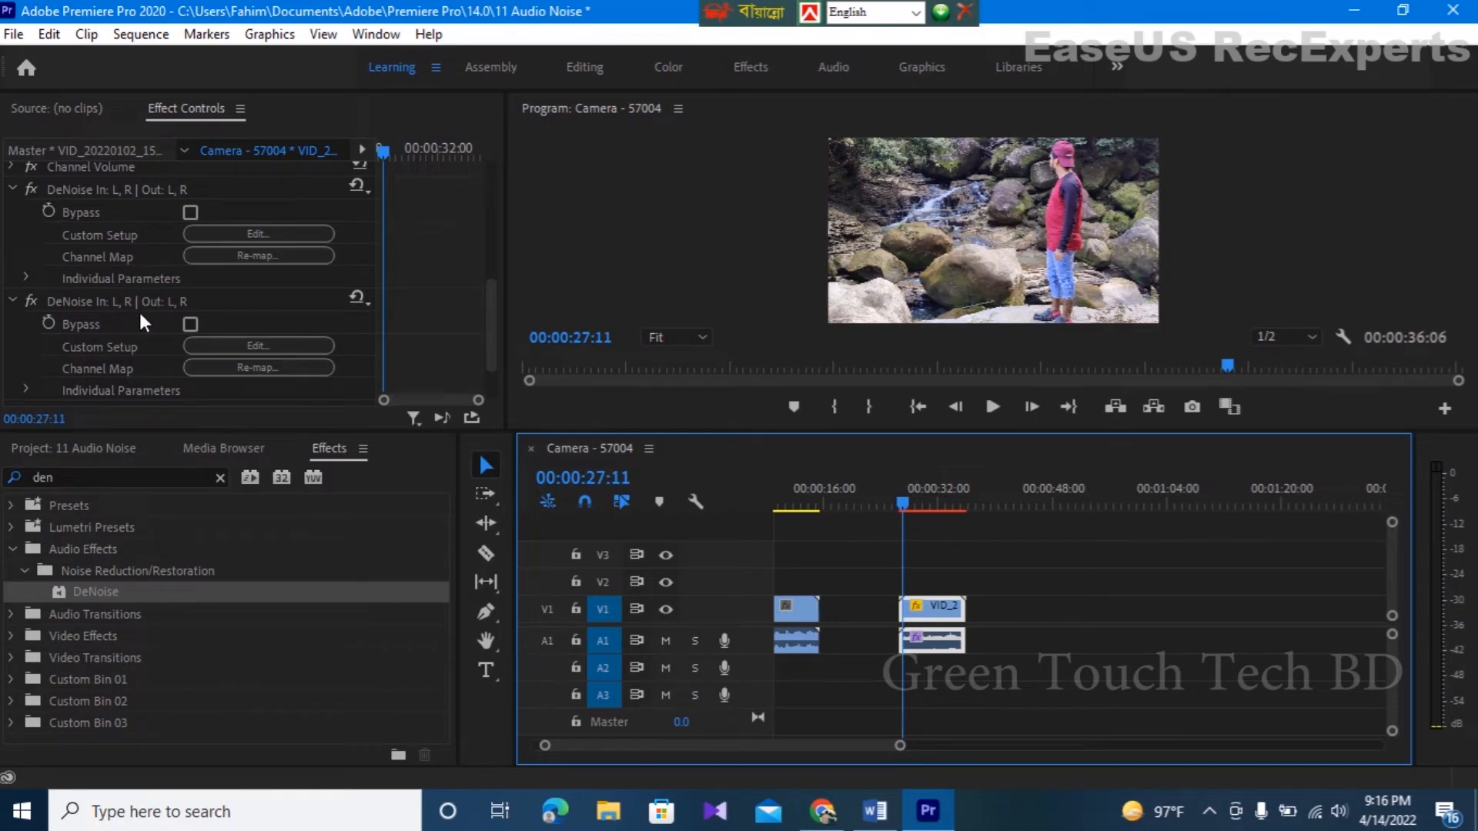
Raise the Amount well past the slider's midpoint in the second DeNoise effect's custom setup, and close its editor
scroll(128, 316, "down", 1)
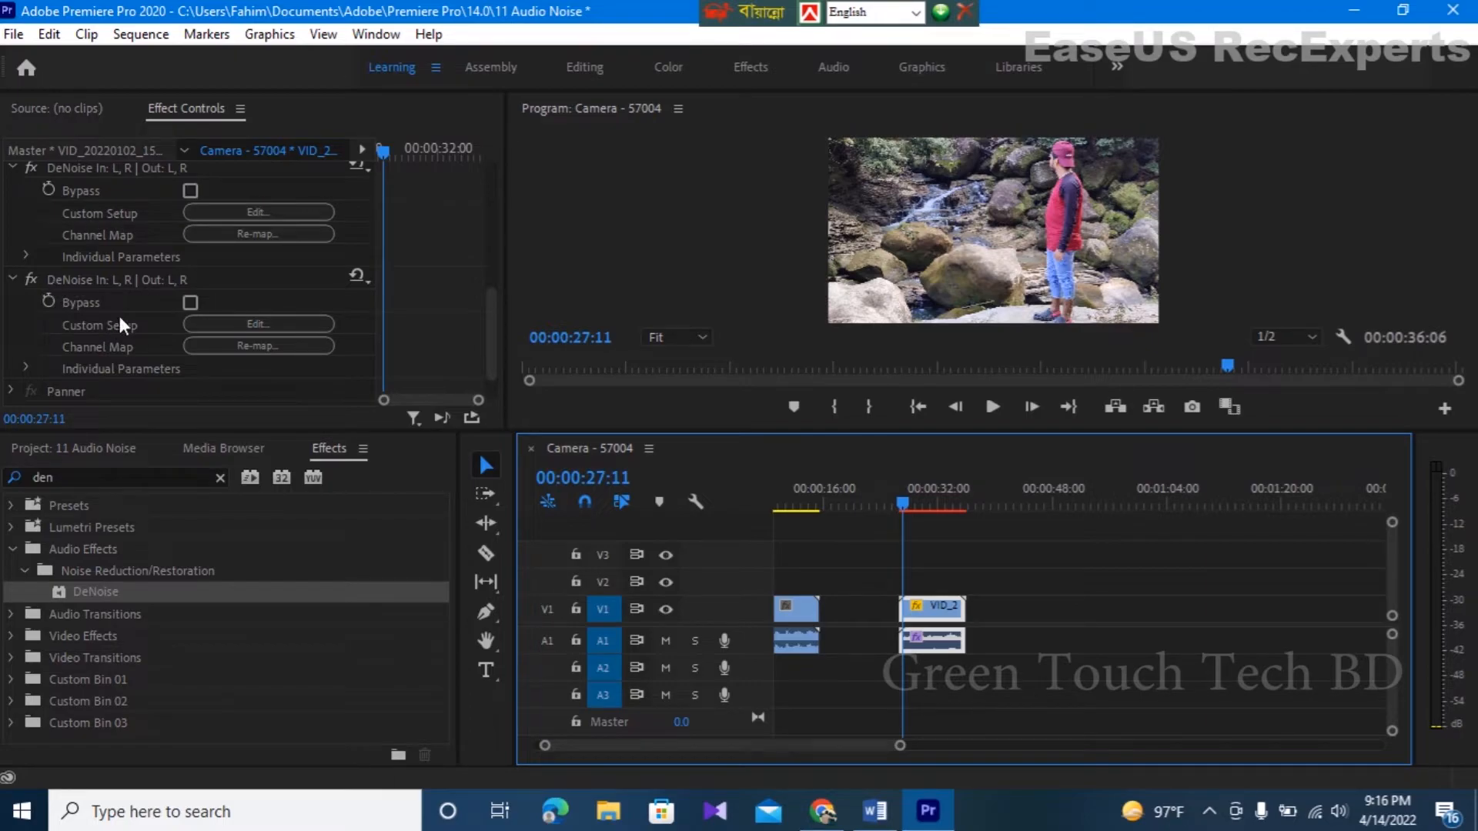
left_click(239, 322)
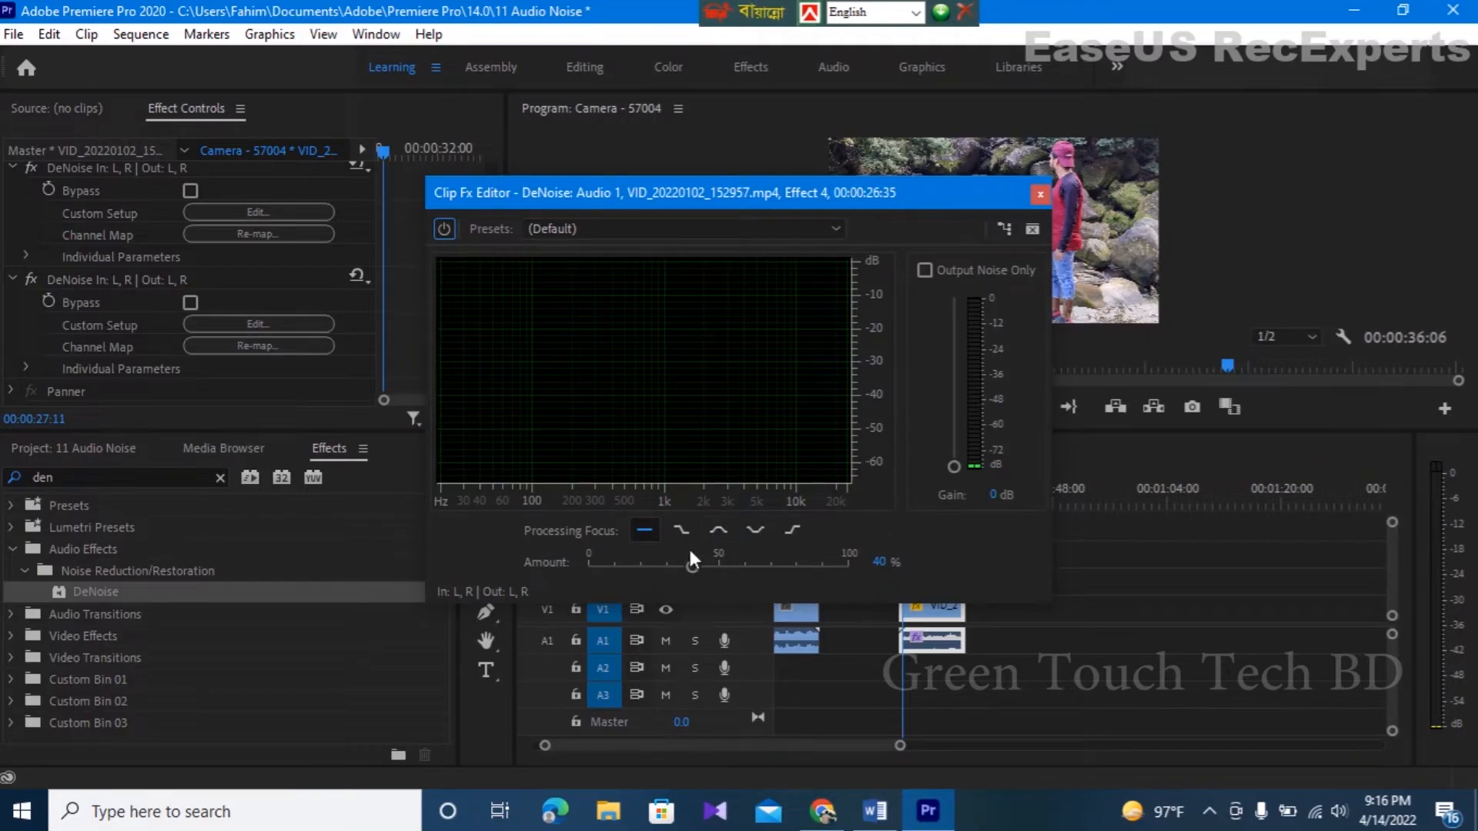
left_click_drag(696, 566, 796, 564)
left_click(1041, 196)
Play the clip from its start to hear the adjusted second DeNoise effect, and move the playhead back to the start
left_click(902, 503)
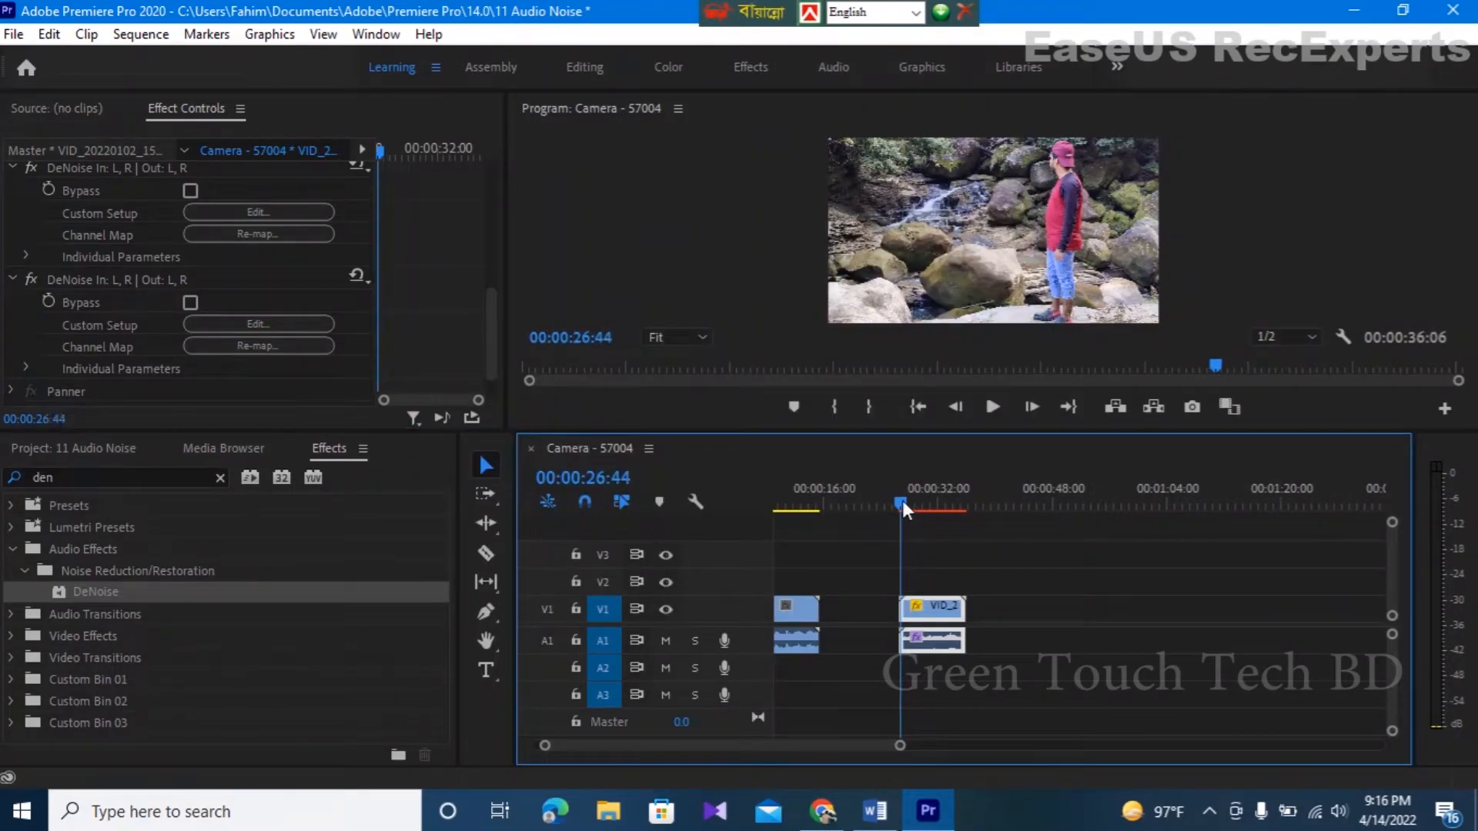
left_click(991, 406)
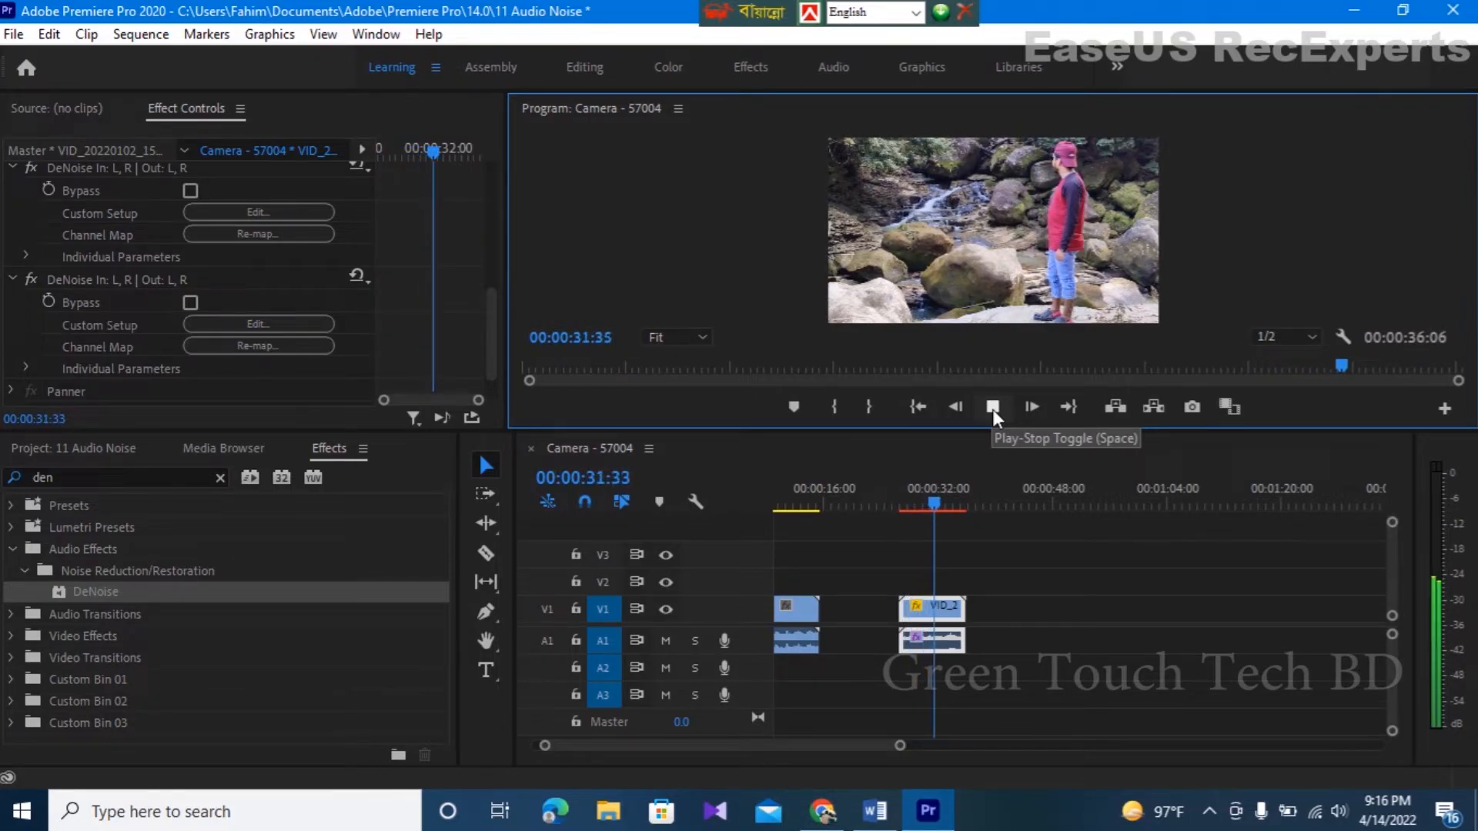
left_click(992, 406)
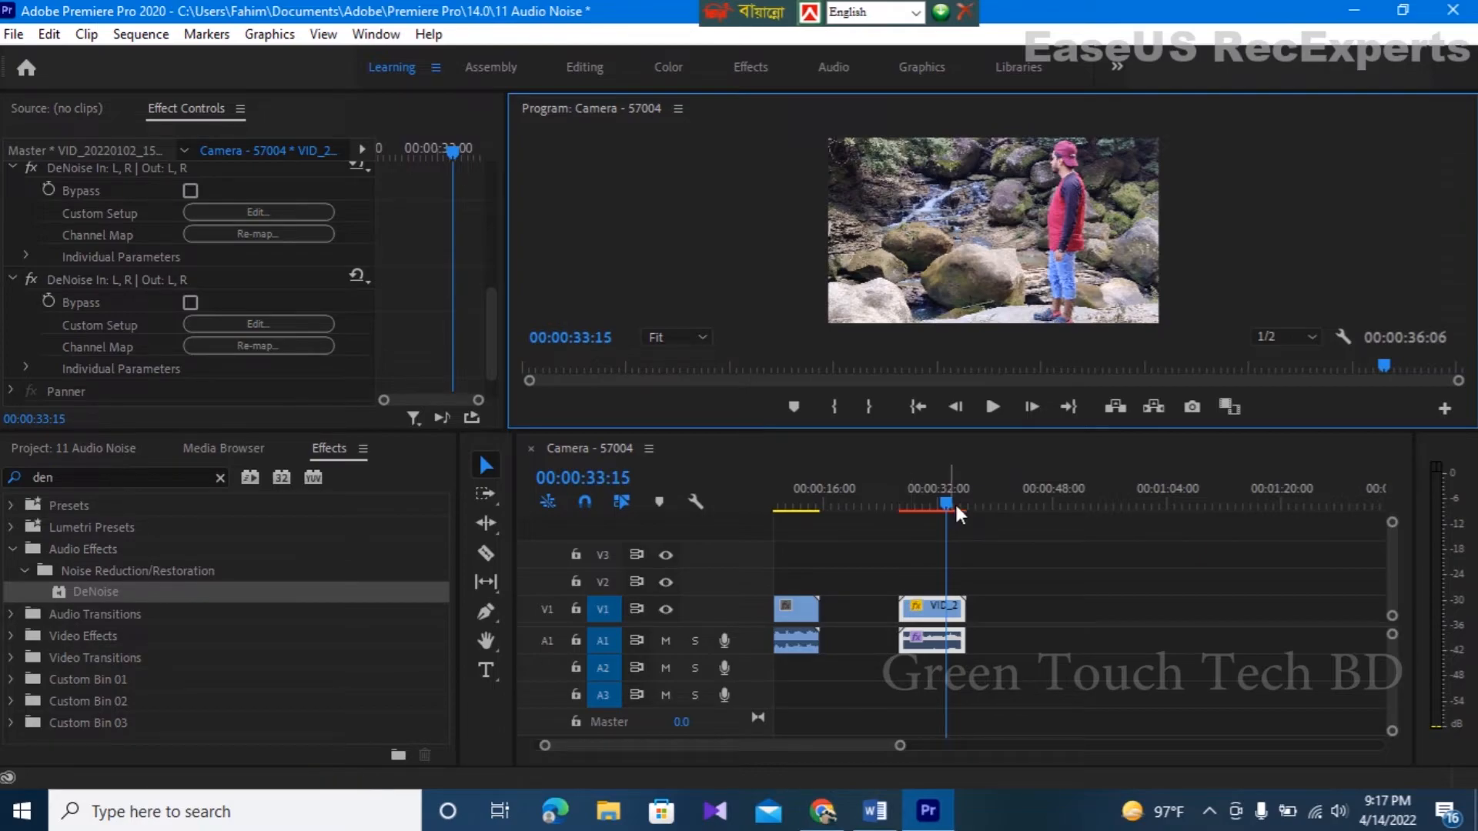
left_click_drag(946, 503, 902, 508)
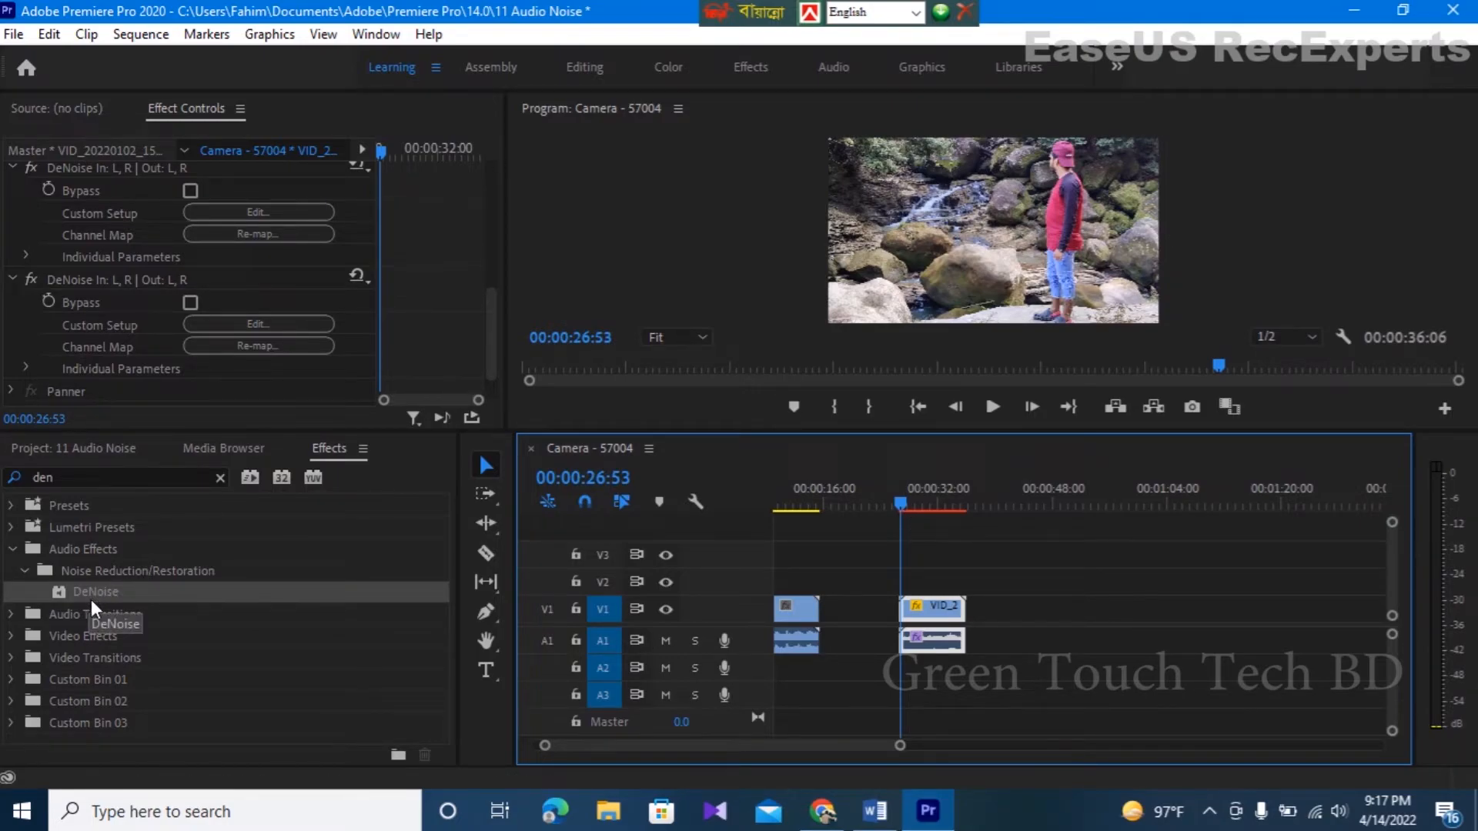
Apply DeNoise a third time to the clip's audio, set its Amount to 71% in the custom setup, and close the editor
left_click_drag(94, 603, 948, 639)
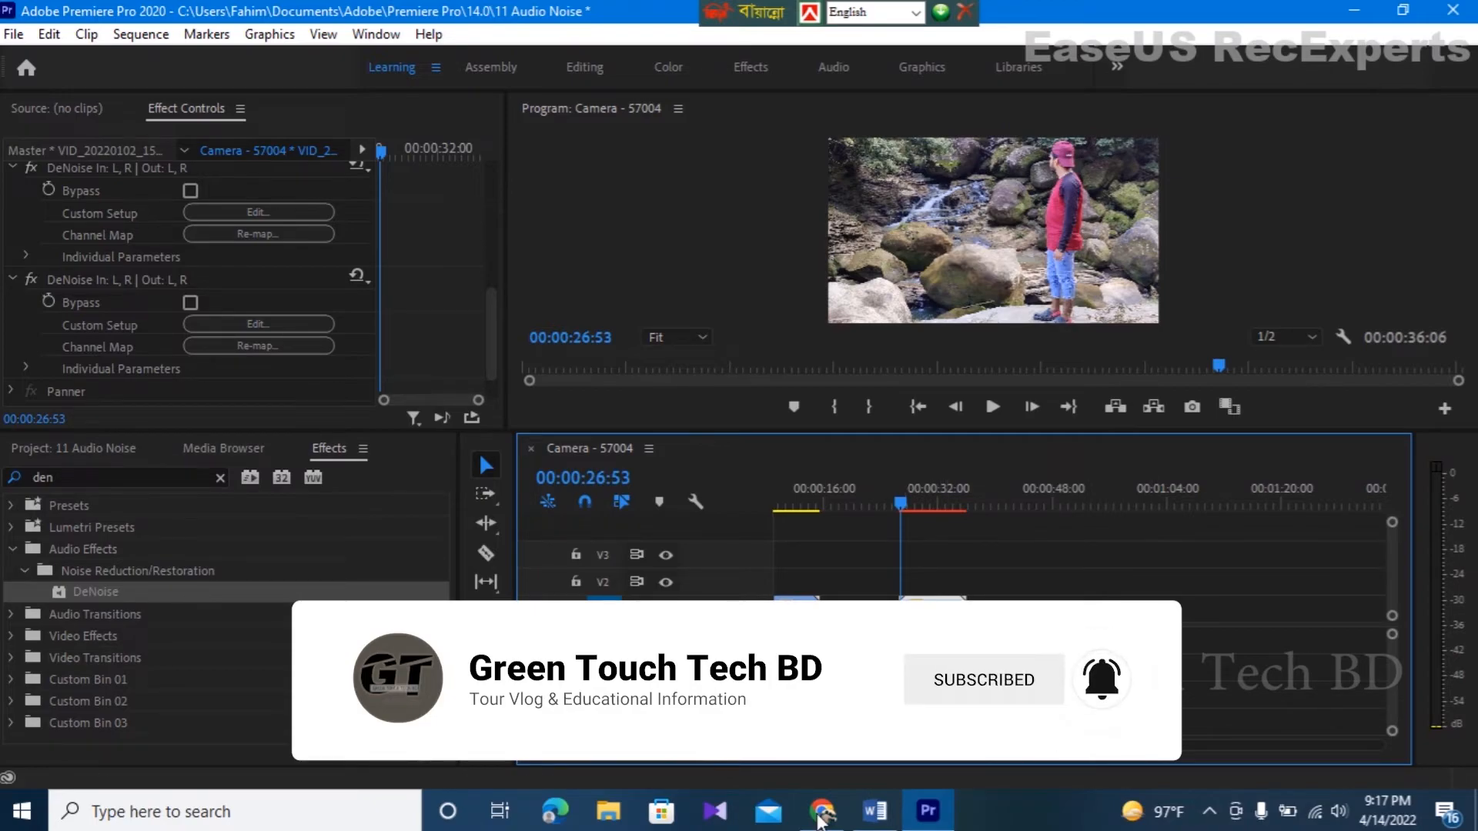
left_click_drag(96, 599, 934, 644)
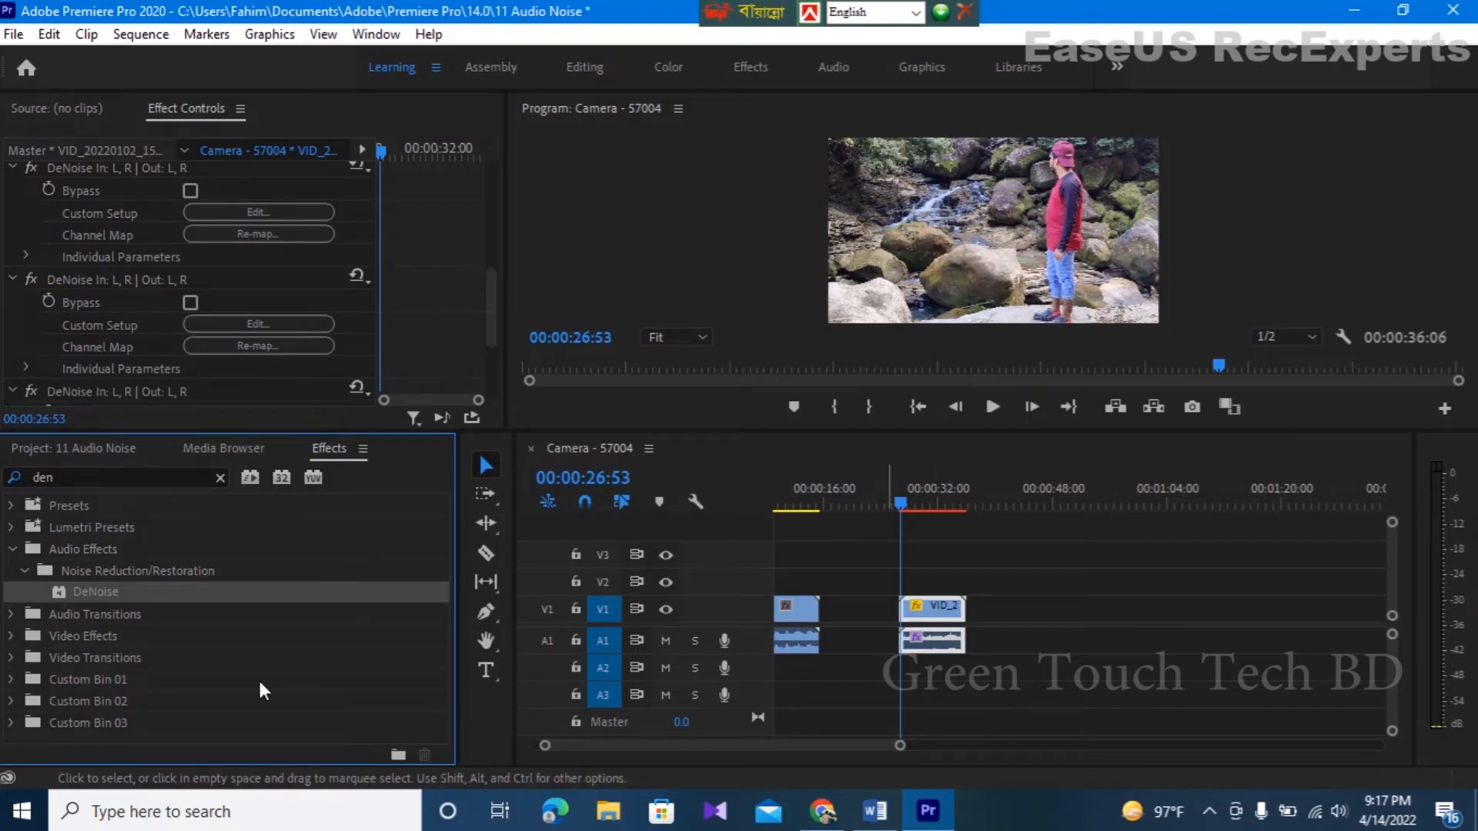
scroll(205, 301, "down", 2)
scroll(206, 303, "down", 2)
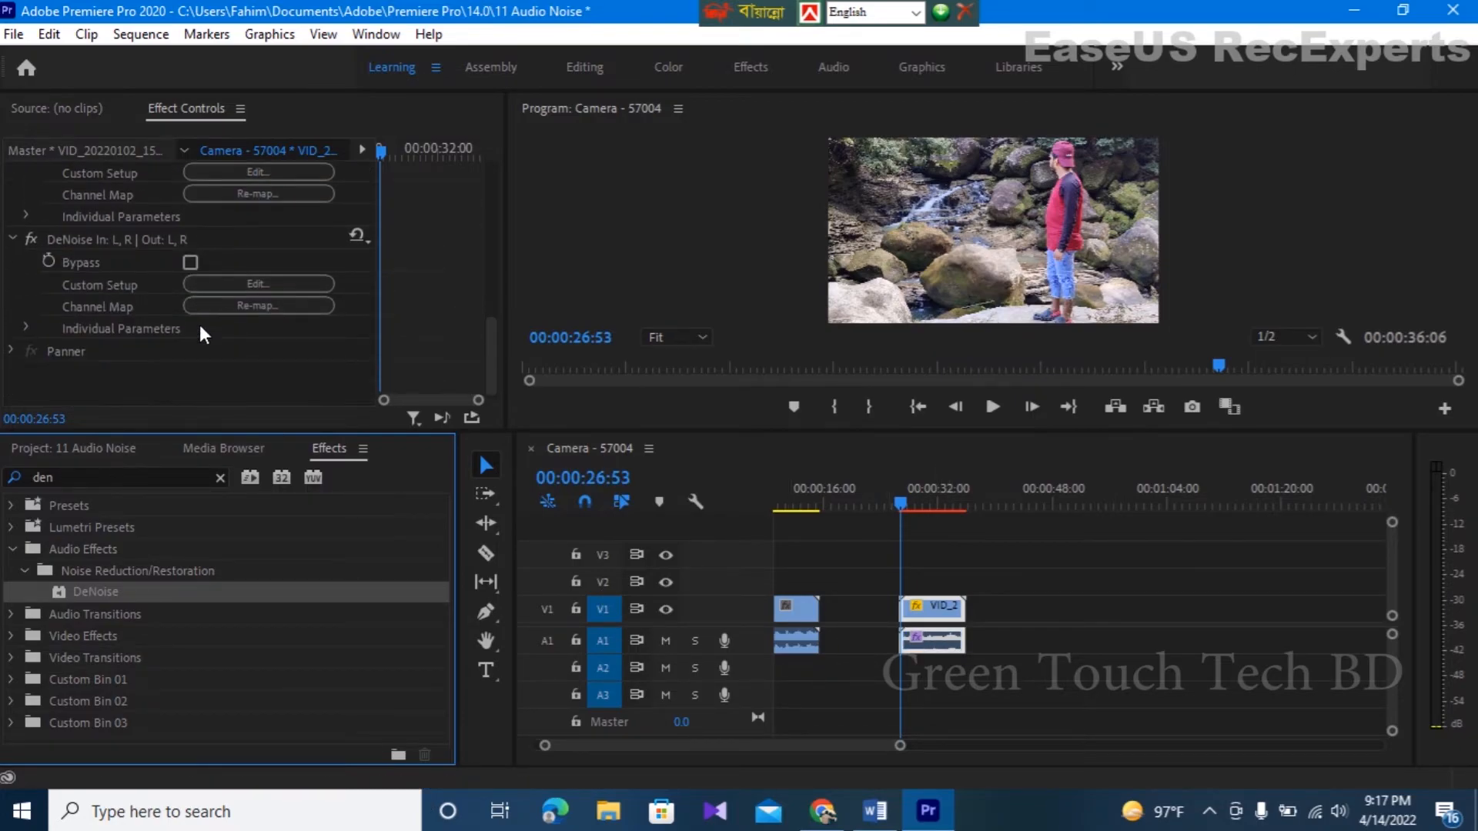
left_click(242, 284)
left_click_drag(692, 567, 747, 567)
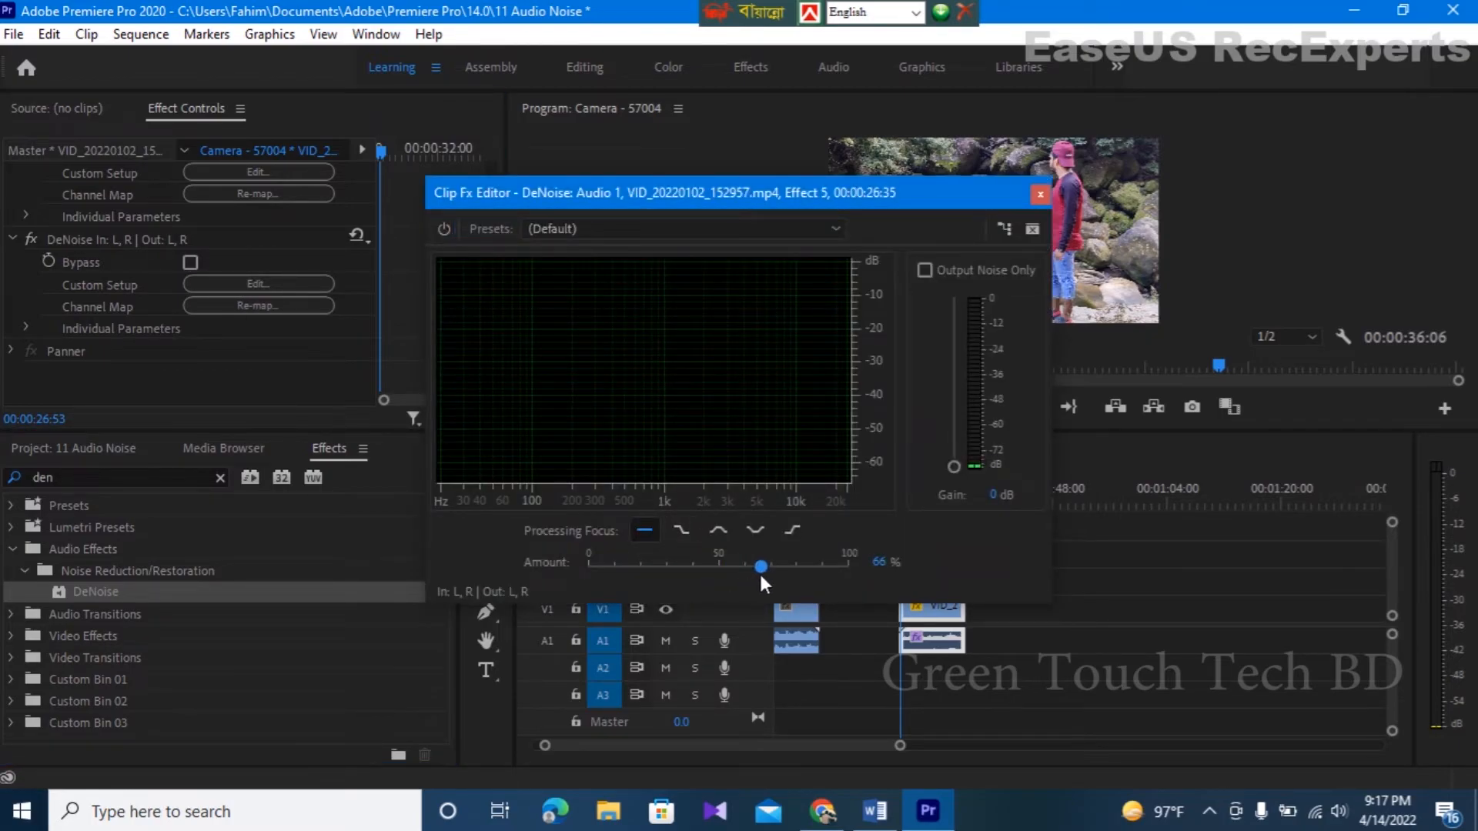
left_click_drag(768, 580, 773, 576)
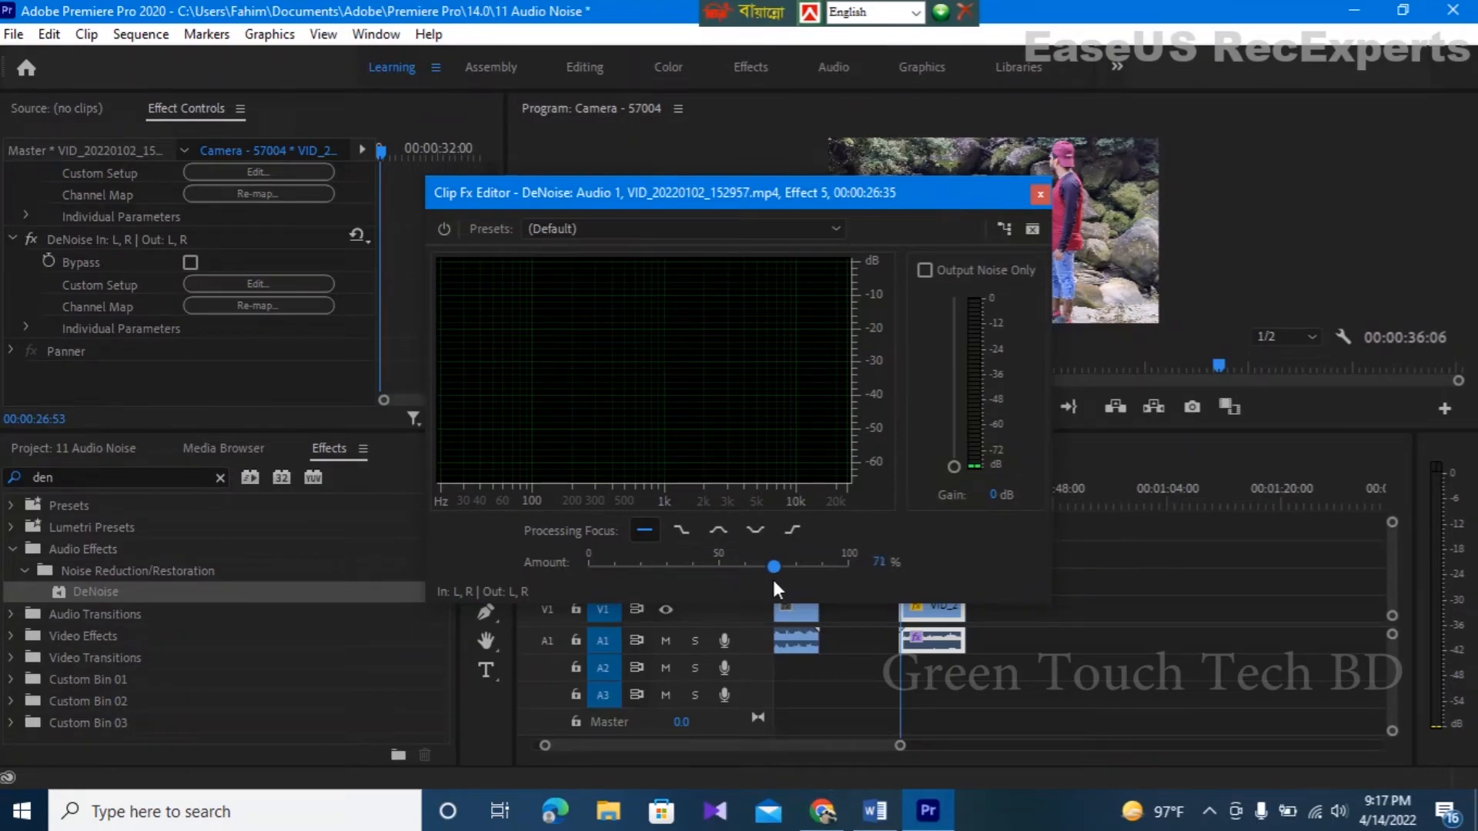
left_click(1039, 196)
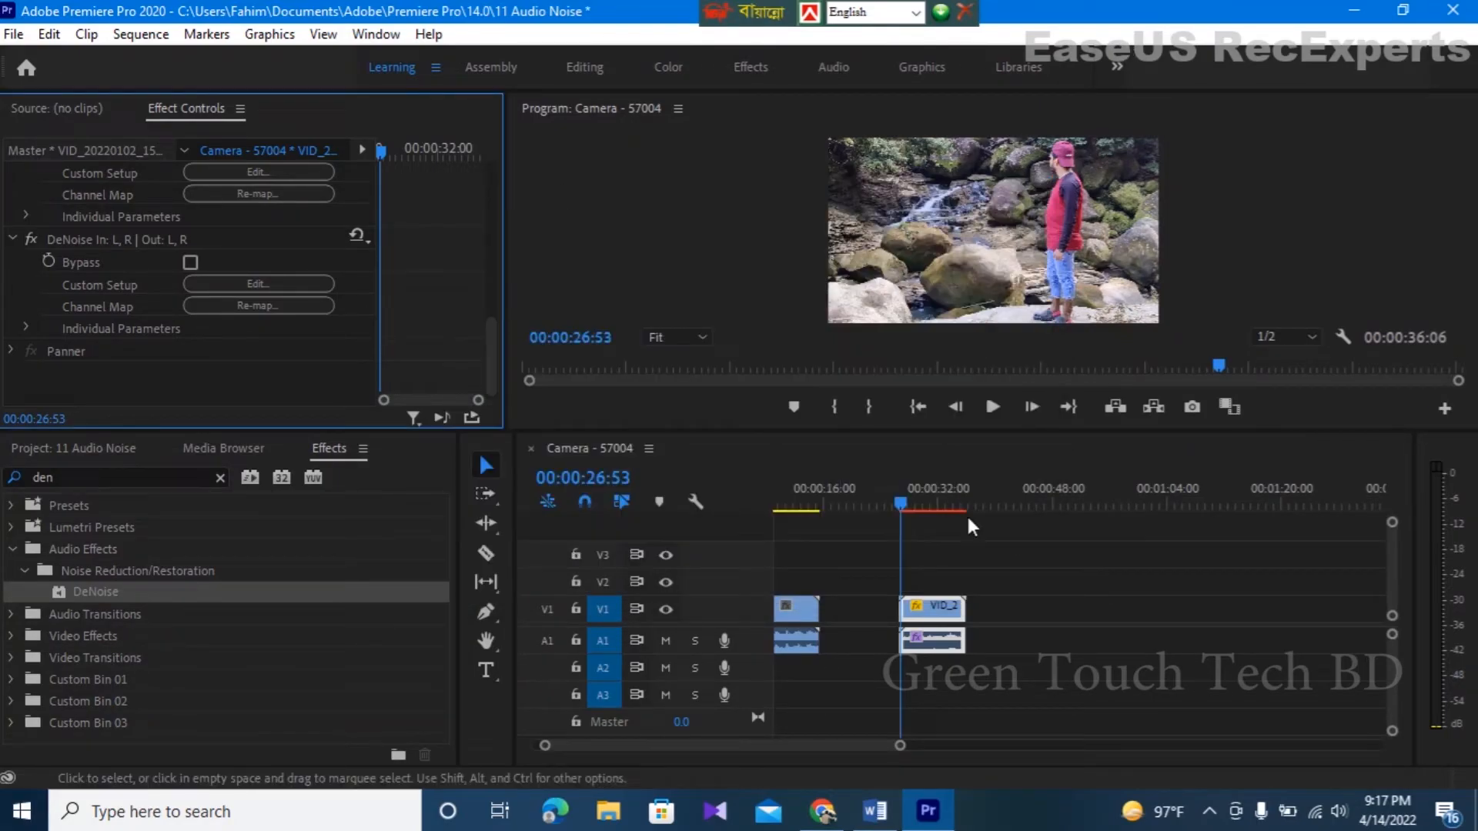
Play the clip to check the sound with the third DeNoise effect, and reposition the playhead within the clip at 00:00:29:37
left_click(992, 408)
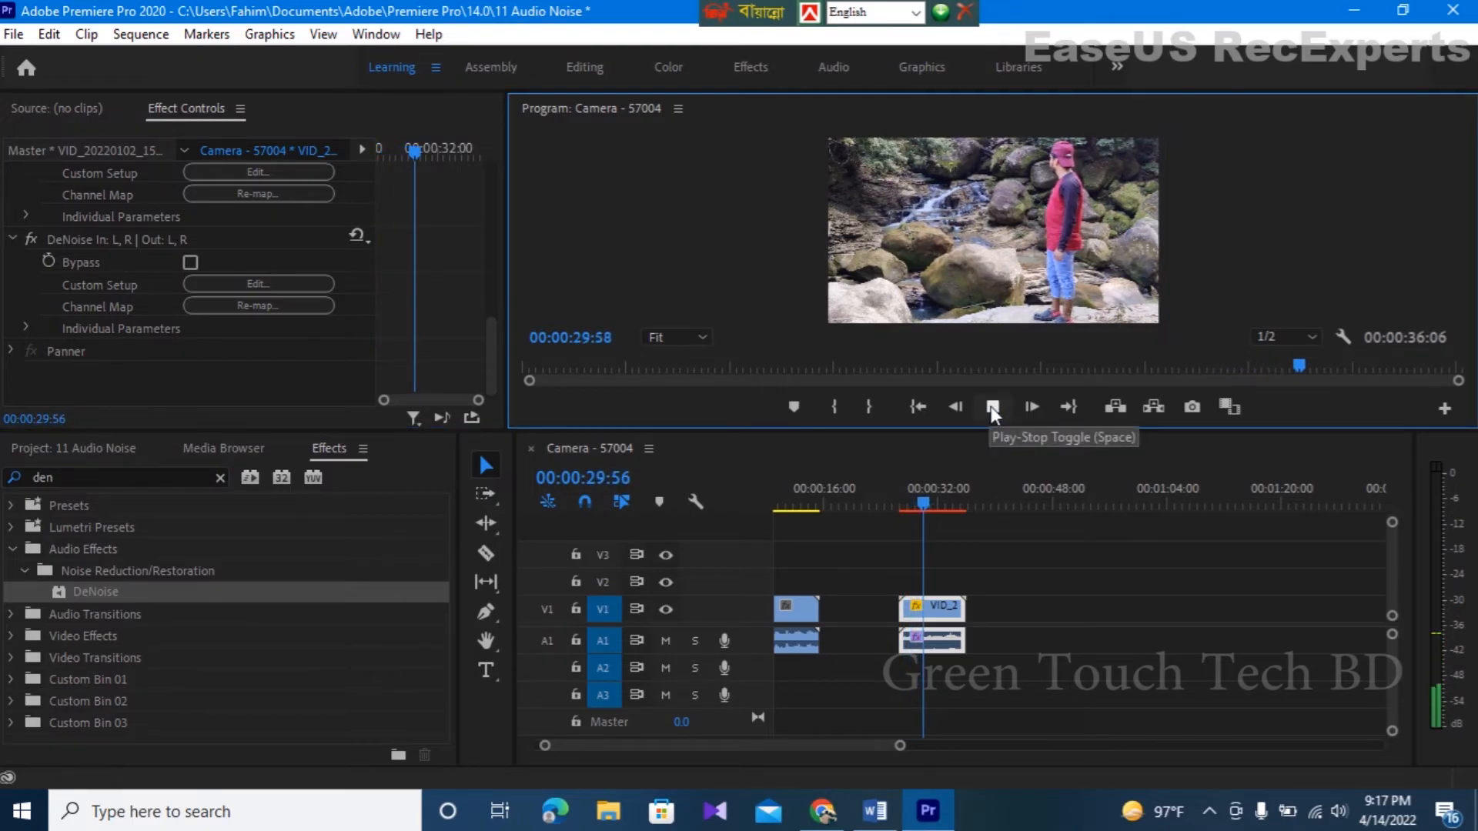
left_click(992, 408)
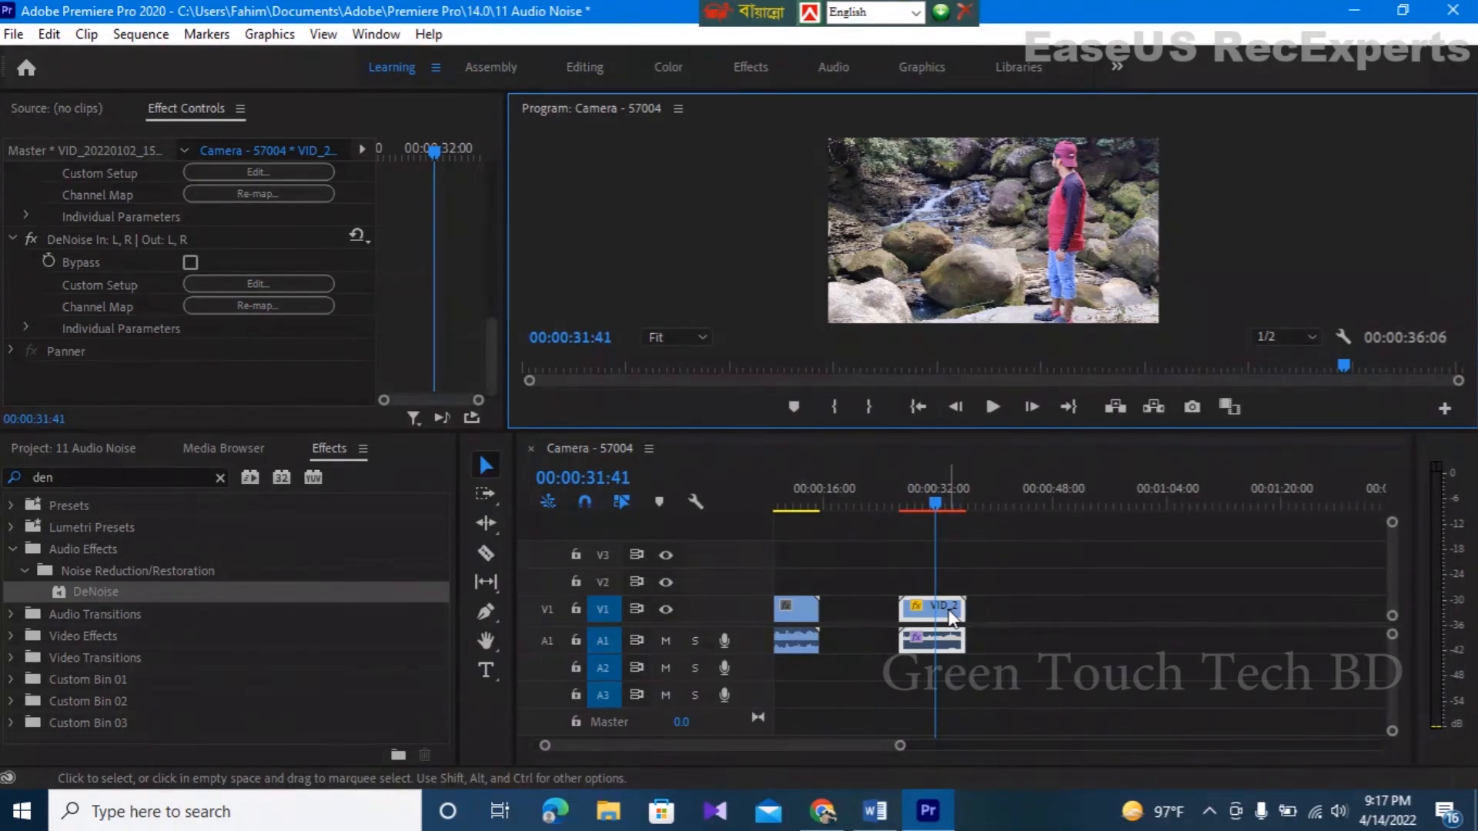
left_click(952, 615)
key("Up")
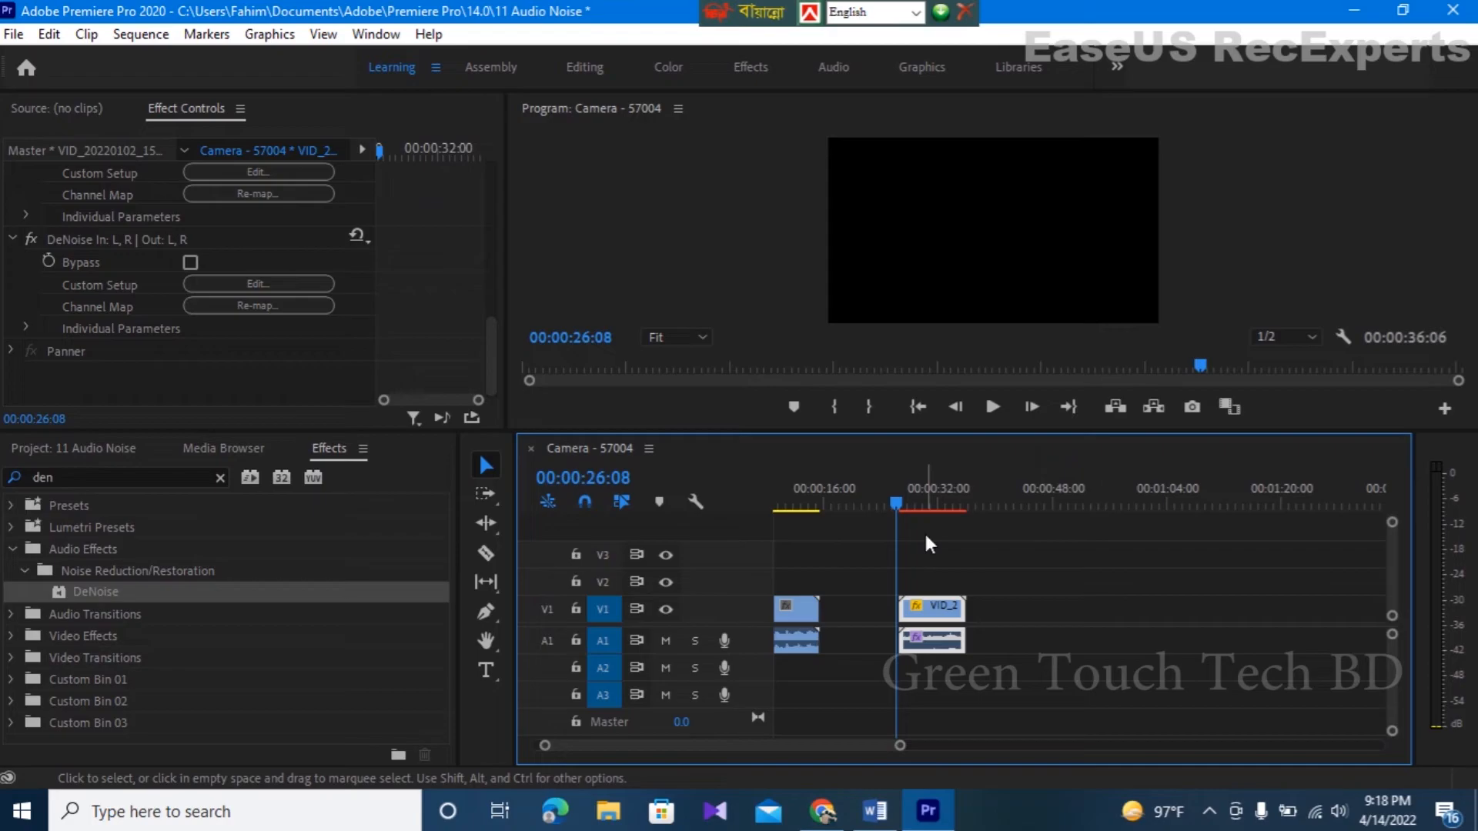
left_click(921, 505)
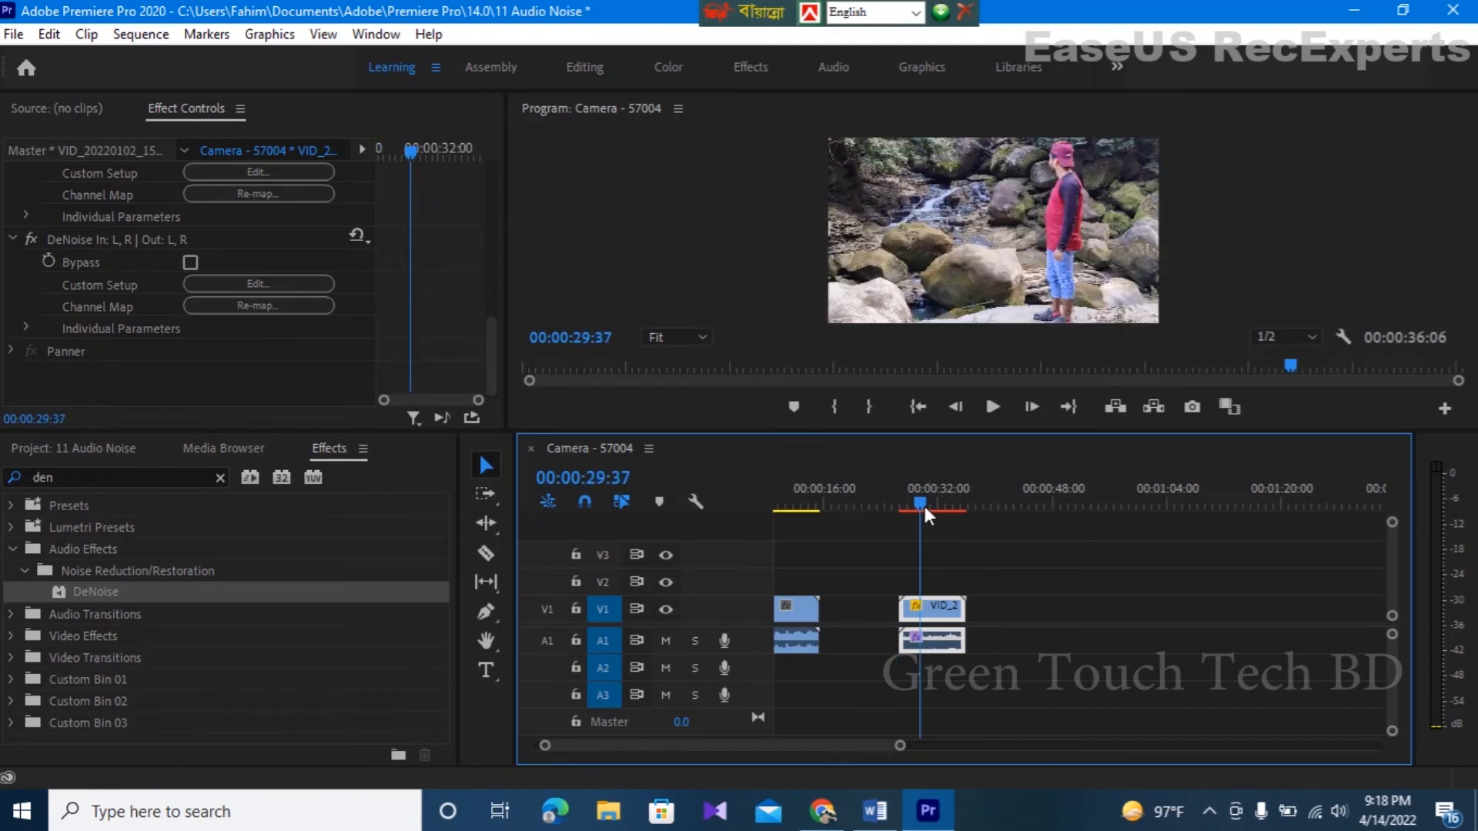